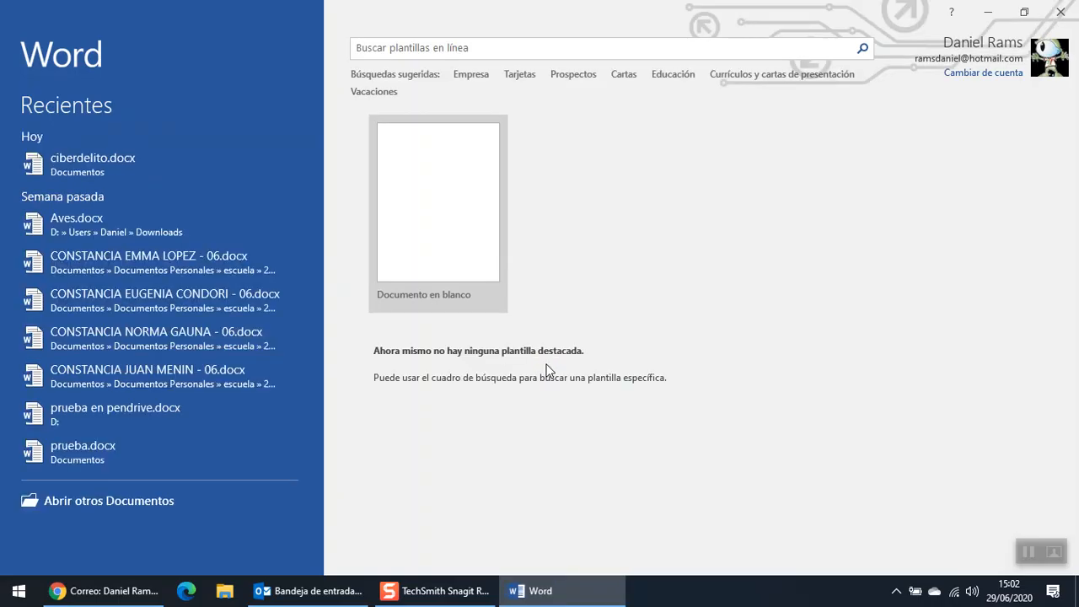
# - Create a new blank document, Documento1, from the Word start screen
pyautogui.click(427, 200)
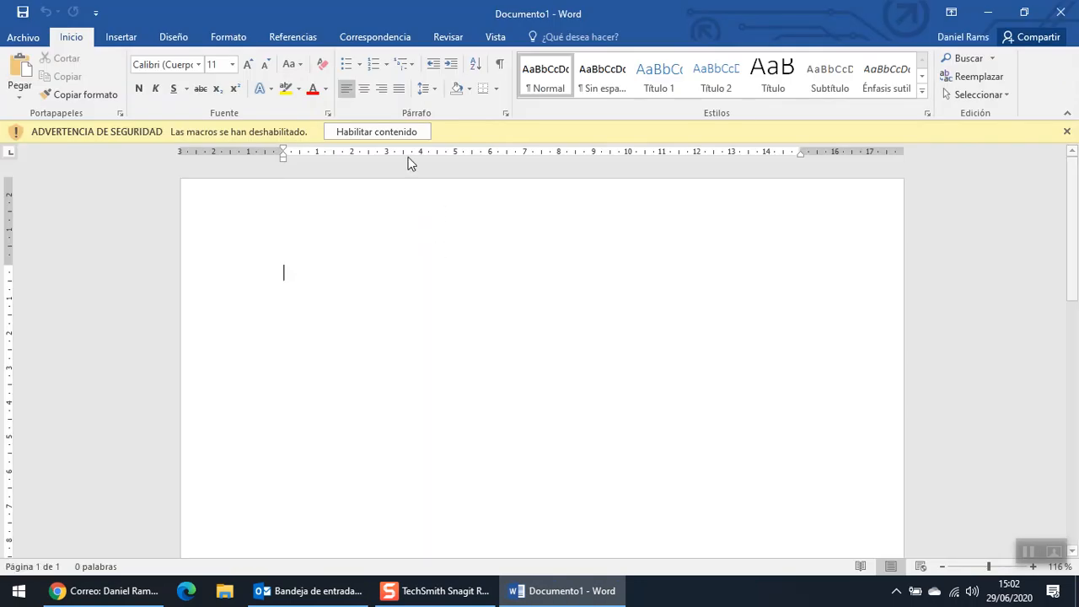
# - Enable the document's macros and insert an empty table of 7 columns by 6 rows
pyautogui.click(365, 133)
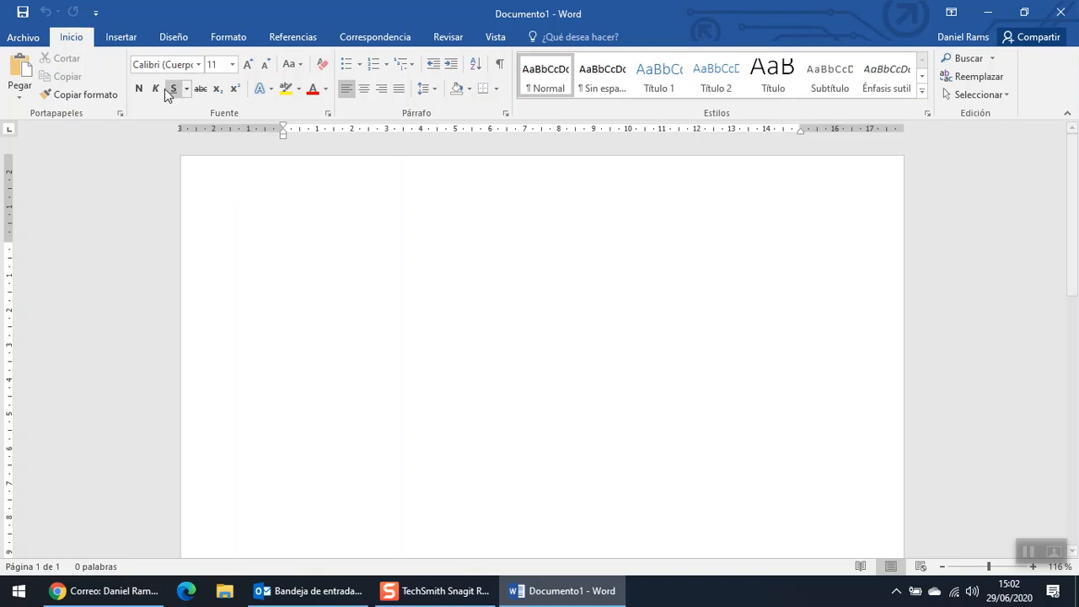
pyautogui.click(120, 37)
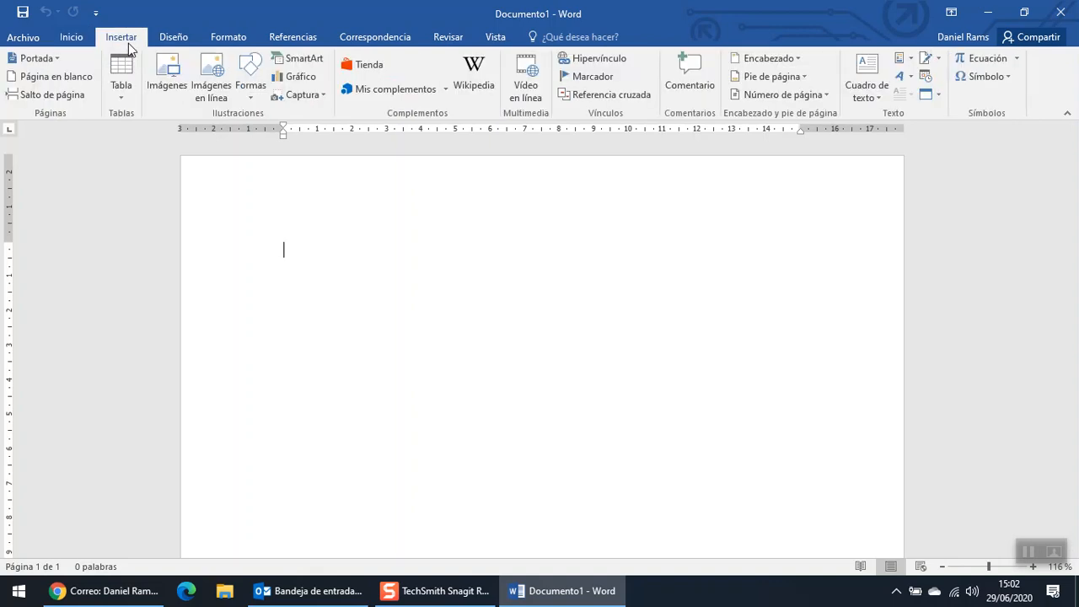
pyautogui.click(127, 102)
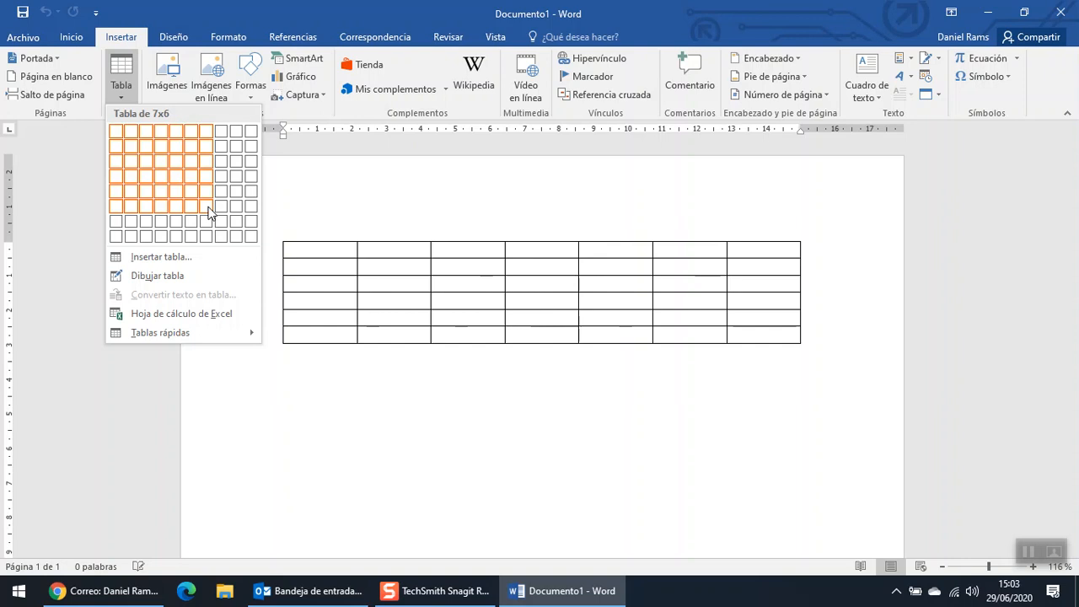
pyautogui.click(209, 212)
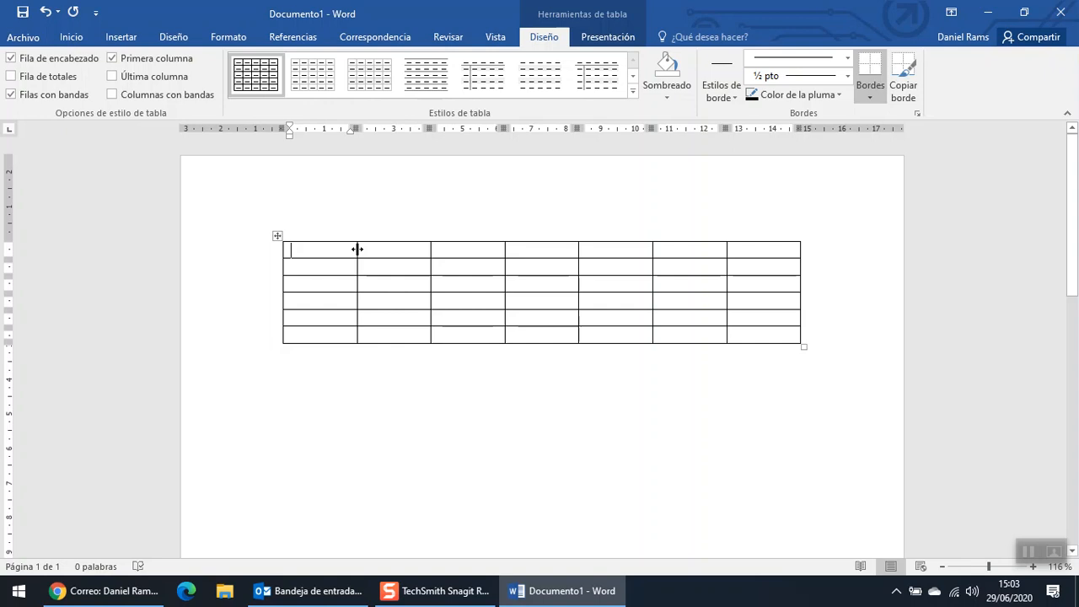
# - Drag the table borders to widen the first column and heighten the first row
pyautogui.moveTo(357, 248)
pyautogui.mouseDown()
pyautogui.moveTo(387, 253)
pyautogui.moveTo(325, 252)
pyautogui.moveTo(403, 260)
pyautogui.moveTo(394, 249)
pyautogui.moveTo(352, 250)
pyautogui.mouseUp()
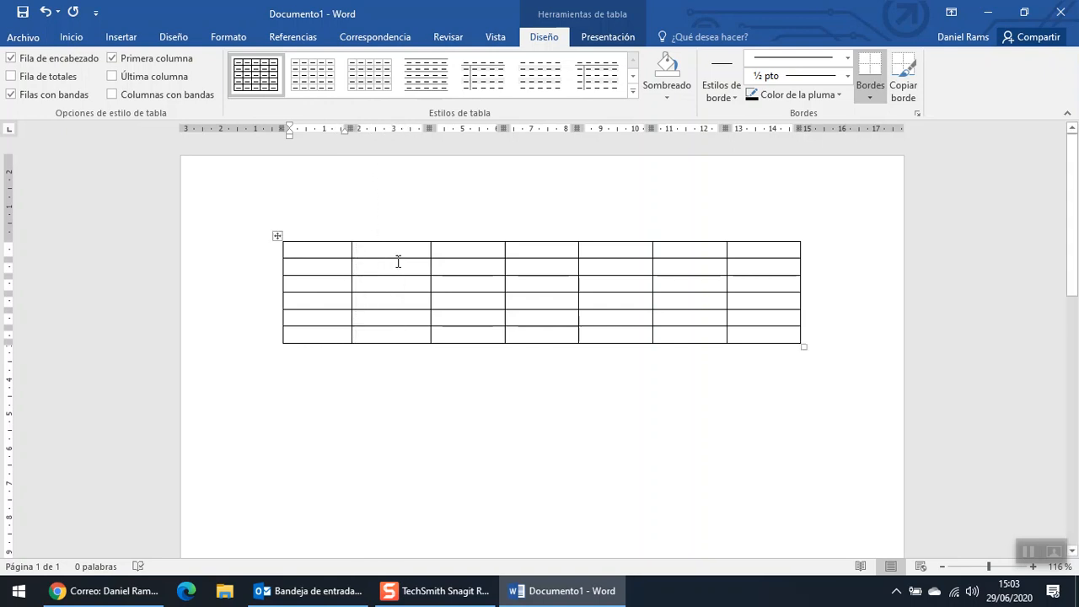
pyautogui.moveTo(351, 250); pyautogui.dragTo(386, 258)
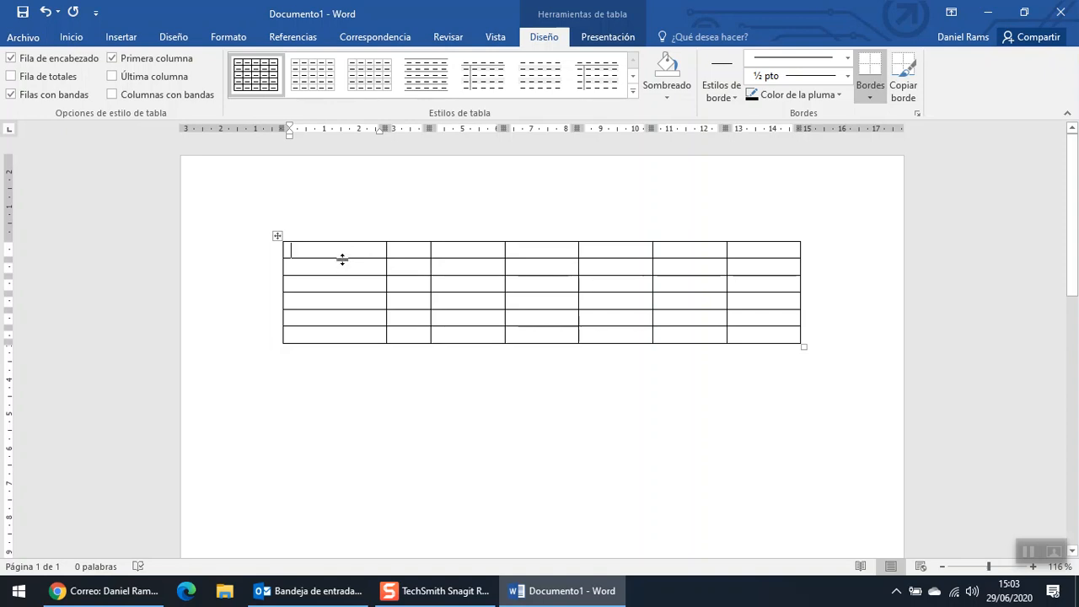
pyautogui.moveTo(342, 259)
pyautogui.mouseDown()
pyautogui.moveTo(344, 292)
pyautogui.moveTo(349, 261)
pyautogui.mouseUp()
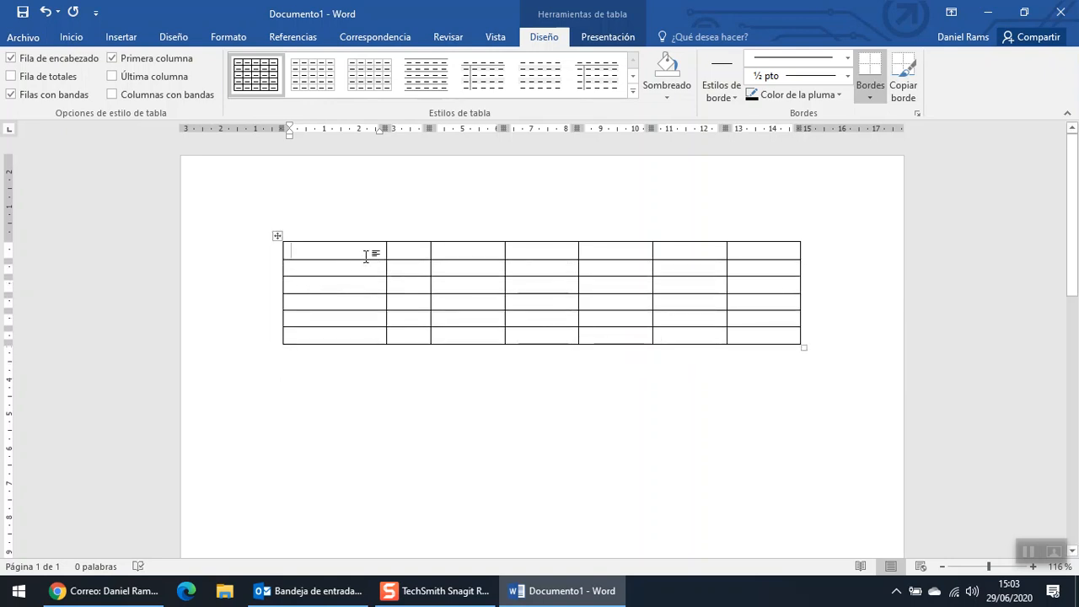
# - Replace the stray 'dsd' with NOMBRE and enter FECHA NACIMIENTO in the second header cell
pyautogui.write('dsd')
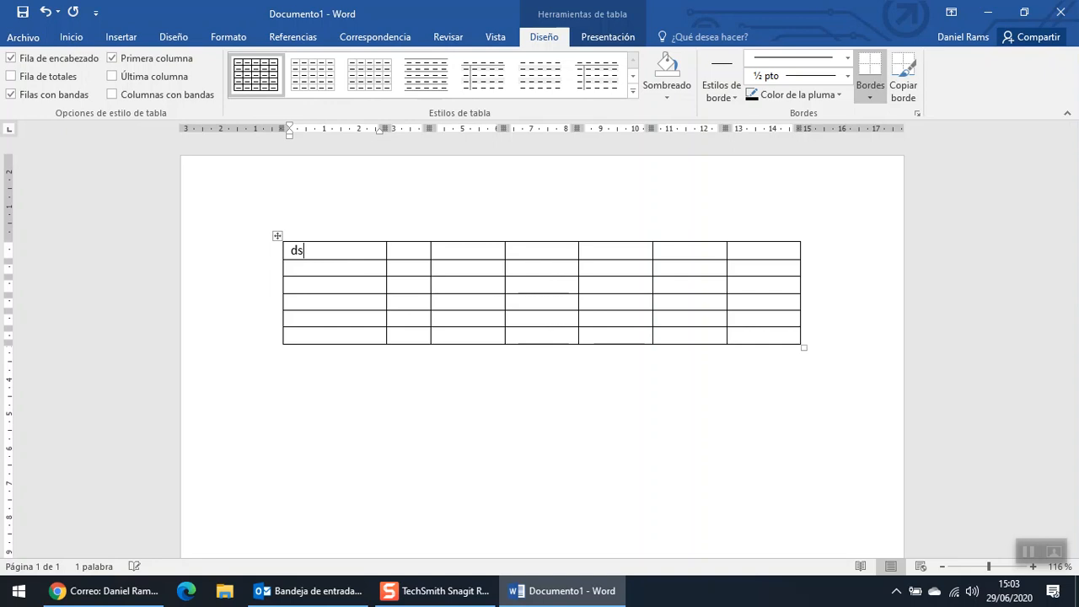
pyautogui.doubleClick(300, 249)
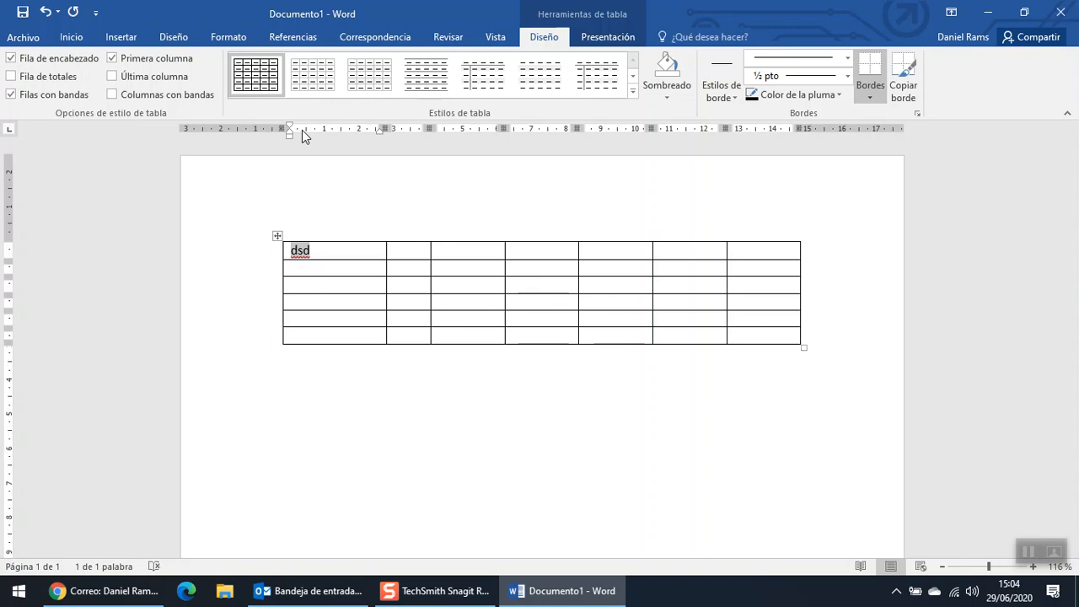
pyautogui.write('NOMBRE')
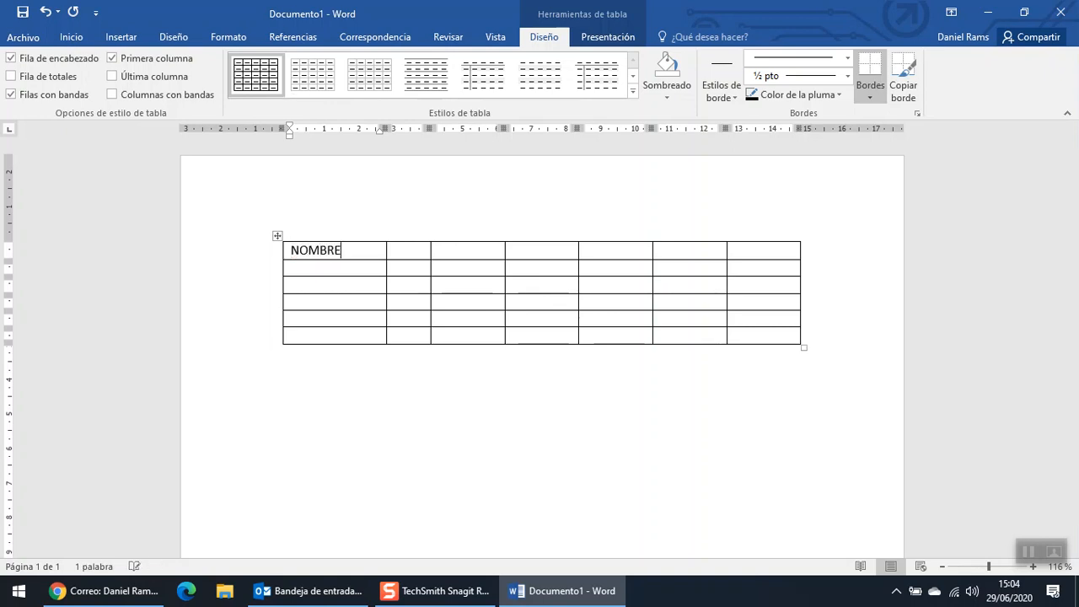
pyautogui.press('Tab')
pyautogui.write('FECHA NA')
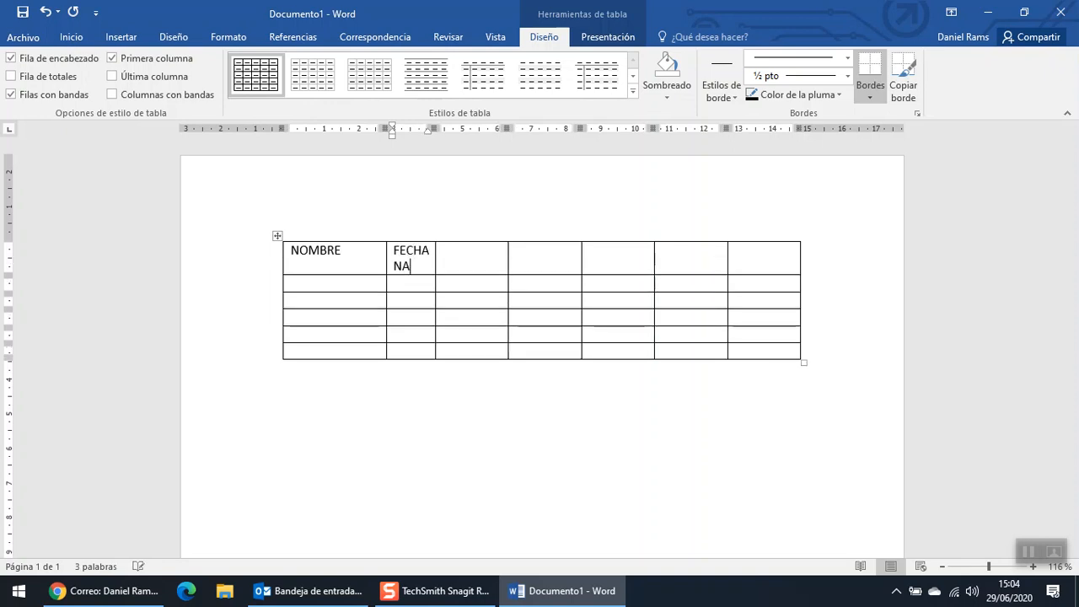
pyautogui.write('CIMIENTO')
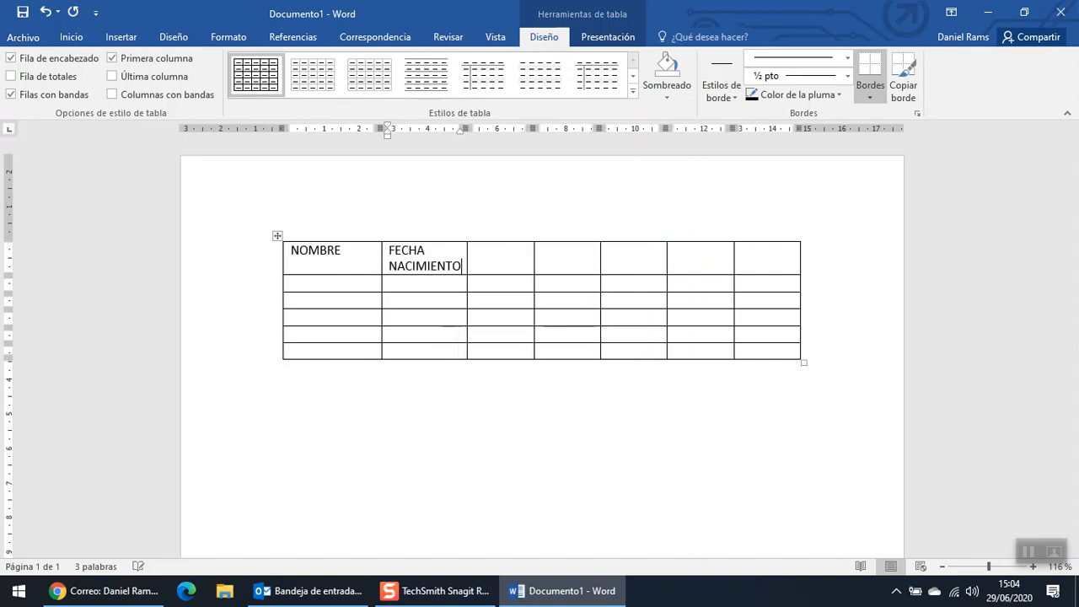
pyautogui.press('Tab')
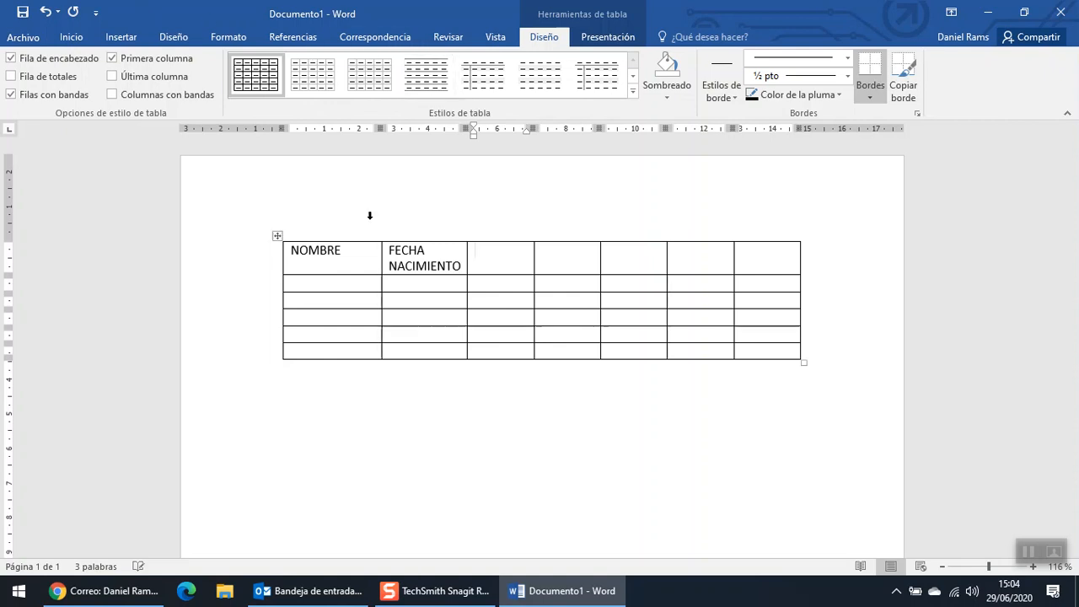
# - Enter TELEFONO and CELULAR in the third and fourth header cells, correcting a typo
pyautogui.click(561, 254)
pyautogui.click(506, 265)
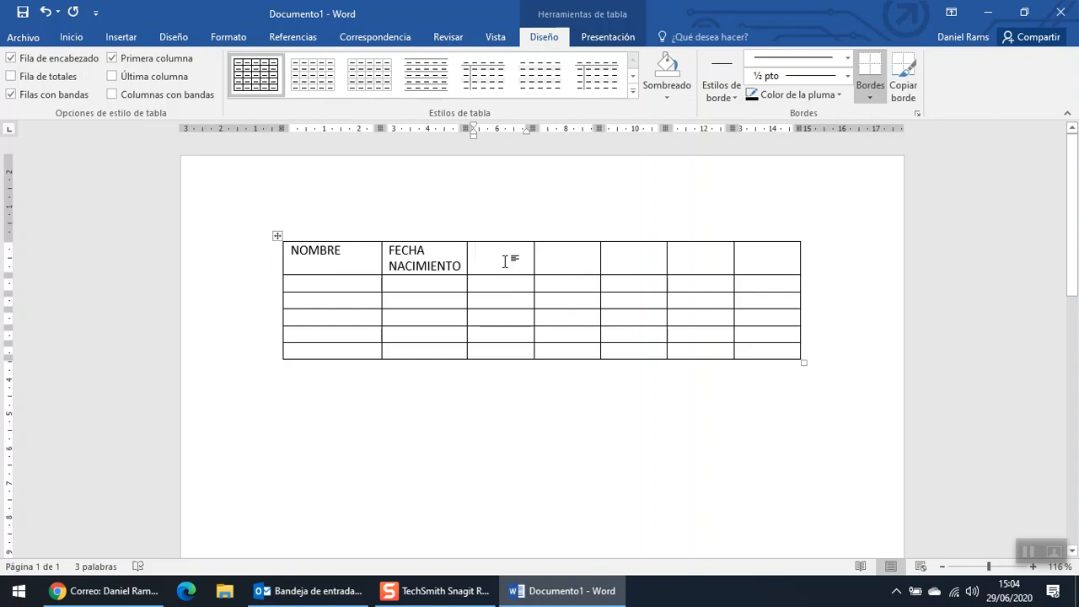
pyautogui.write('TELEFONO')
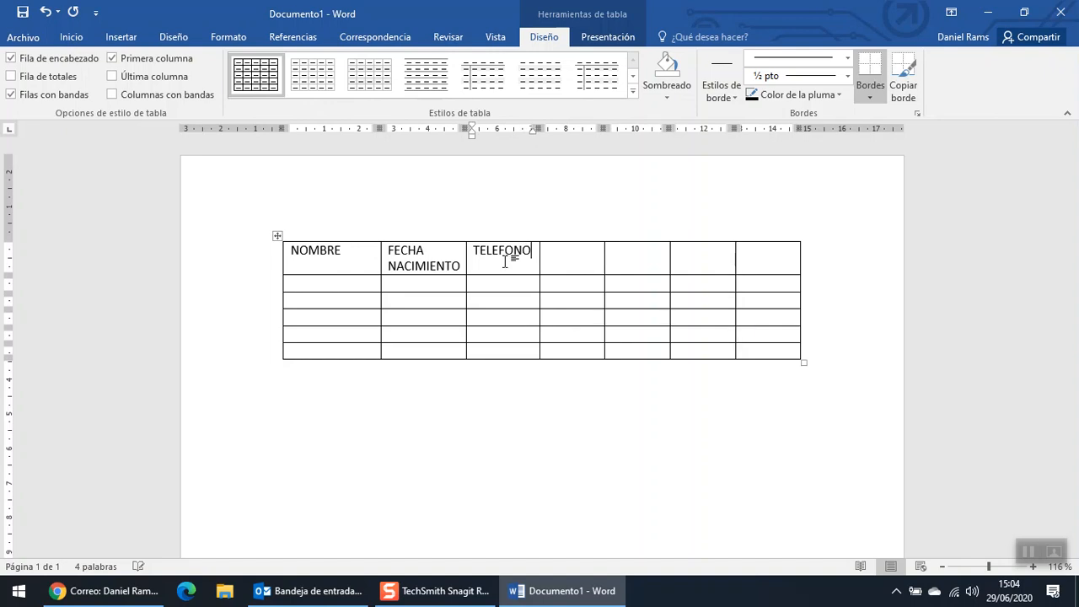
pyautogui.press('Tab')
pyautogui.write('CELUKA')
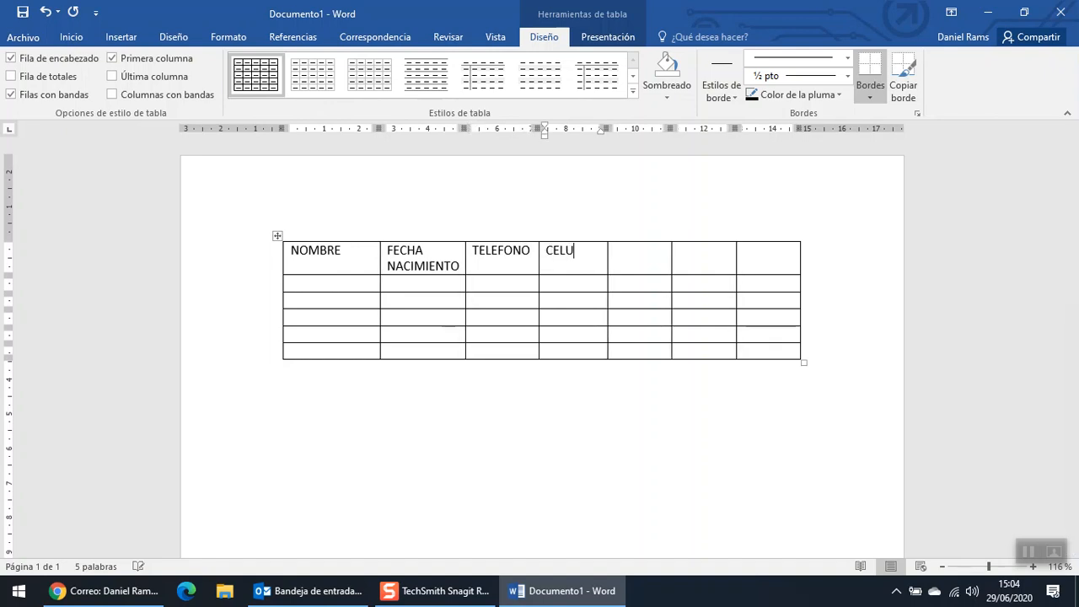
pyautogui.press('BackSpace')
pyautogui.press('BackSpace')
pyautogui.write('LAR')
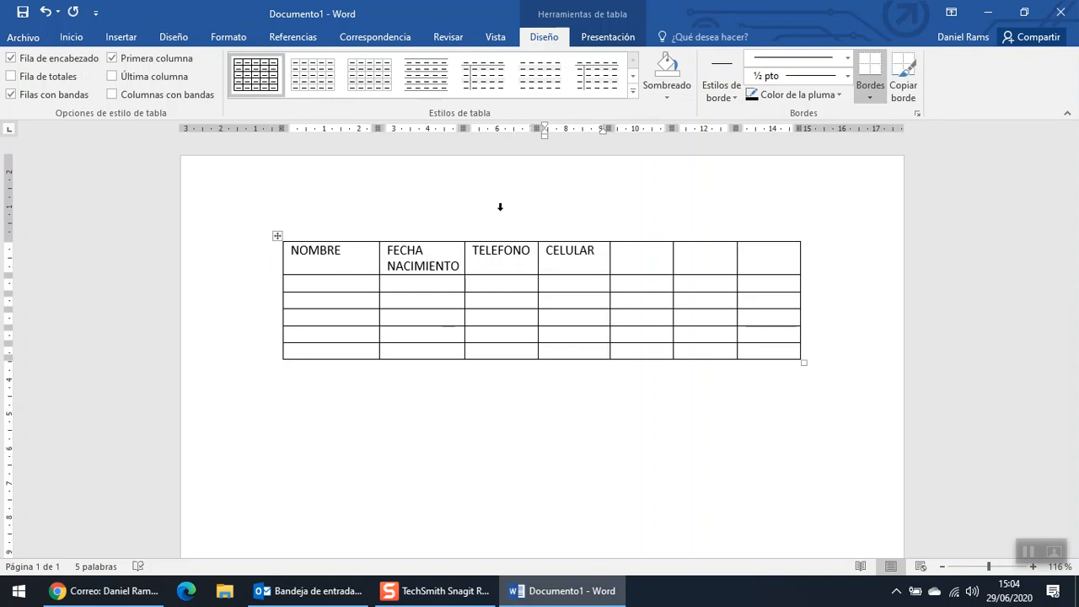
pyautogui.click(334, 284)
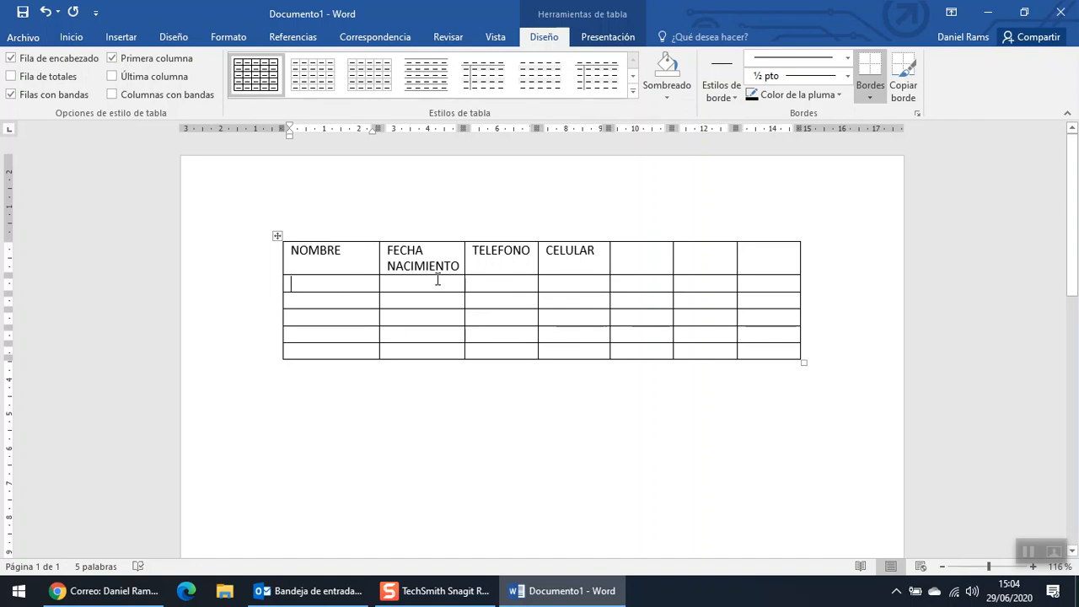
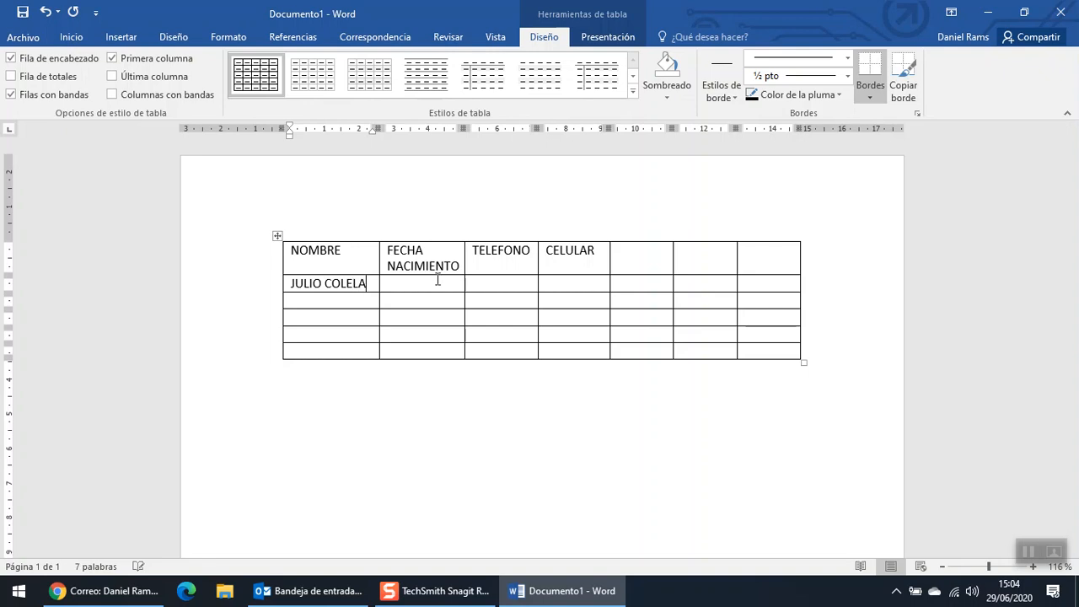
# - Enter the person's name, birth date and phone number in row 2's first three cells
pyautogui.click(437, 281)
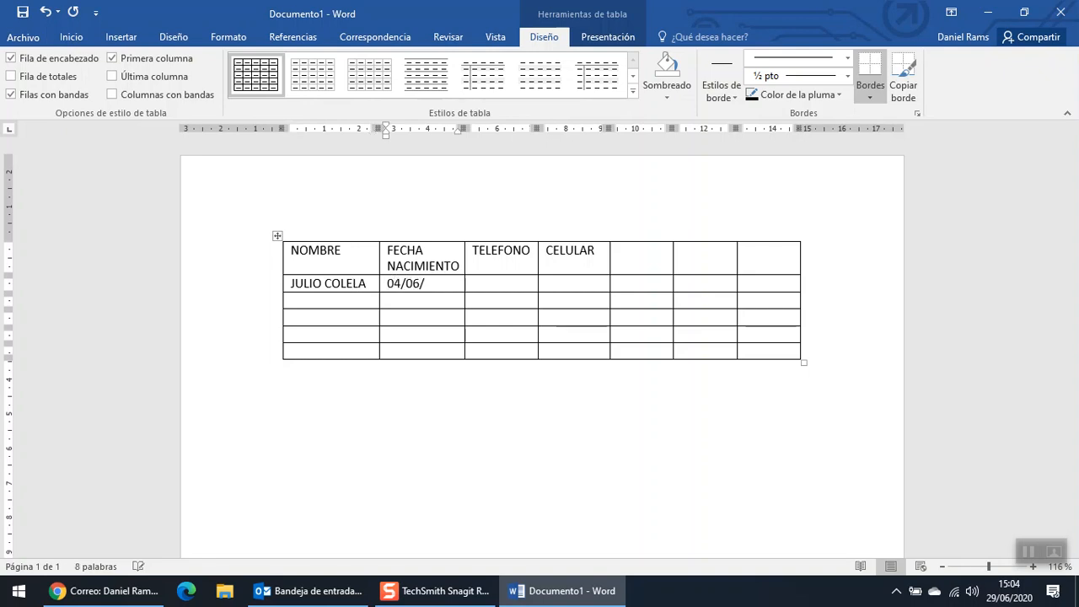
pyautogui.press('Tab')
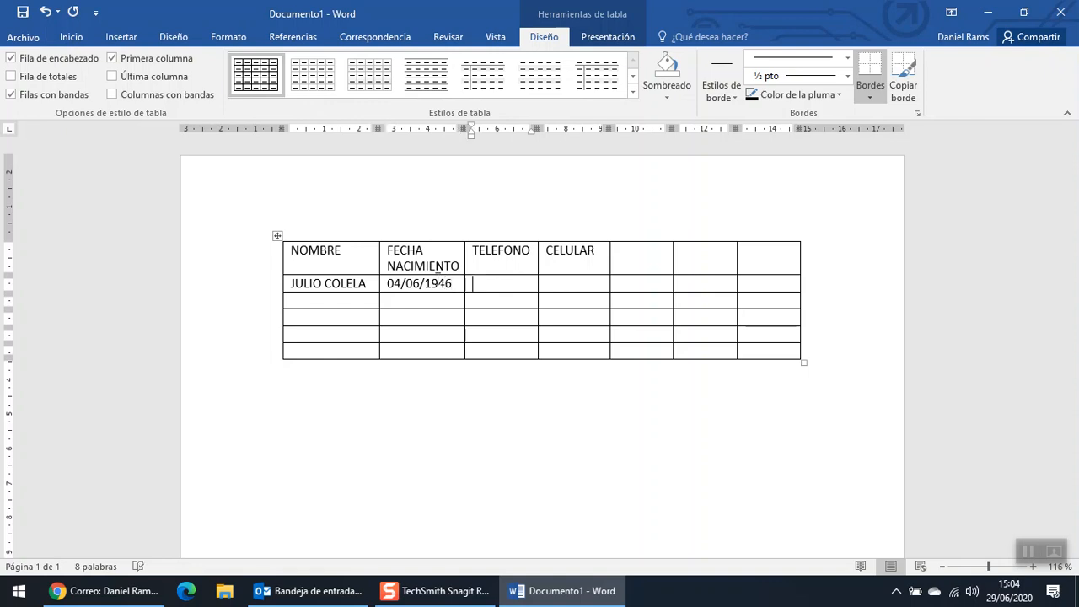
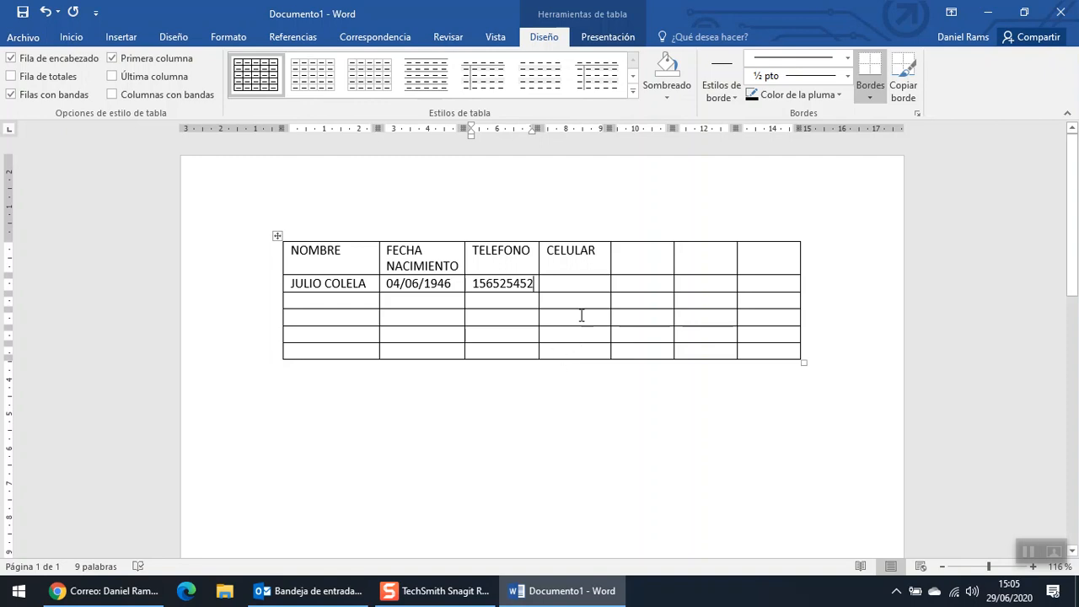
pyautogui.click(646, 227)
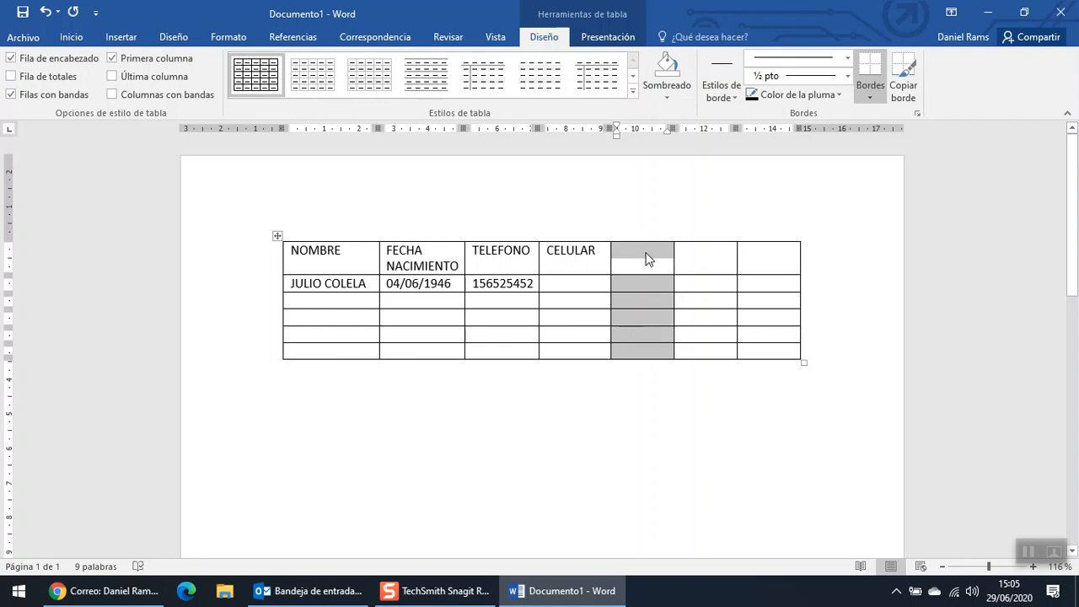
# - Delete the three empty columns after CELULAR, leaving a 4-column table
pyautogui.rightClick(647, 260)
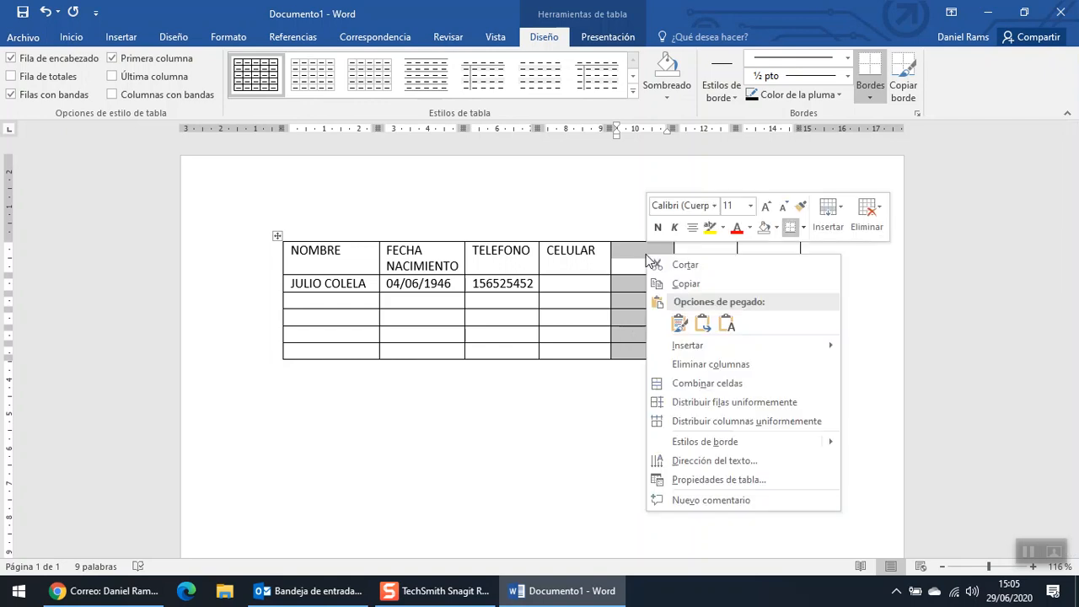
pyautogui.click(700, 367)
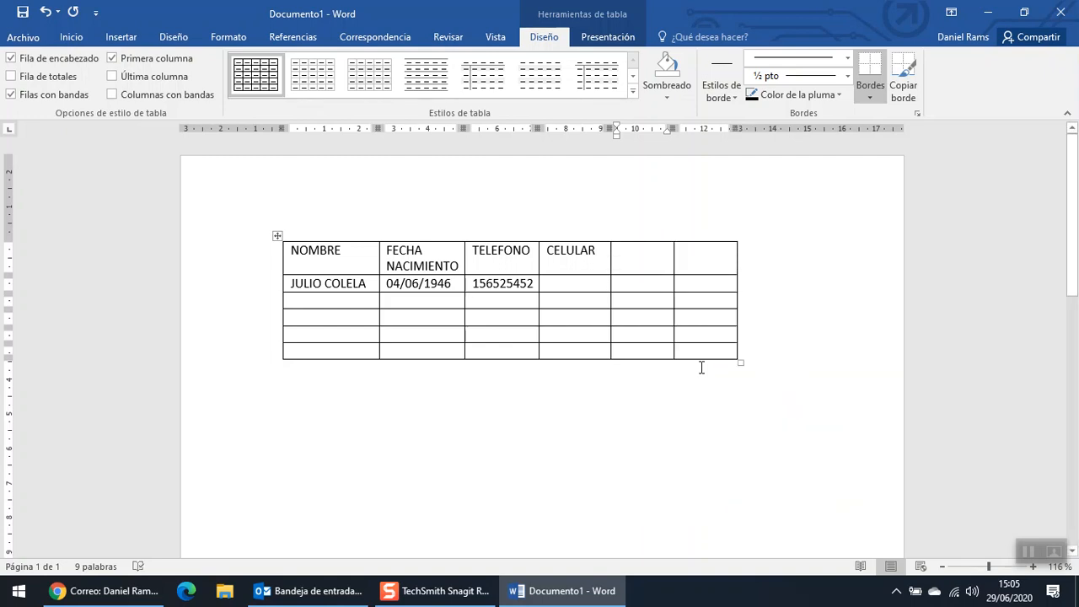
pyautogui.click(642, 231)
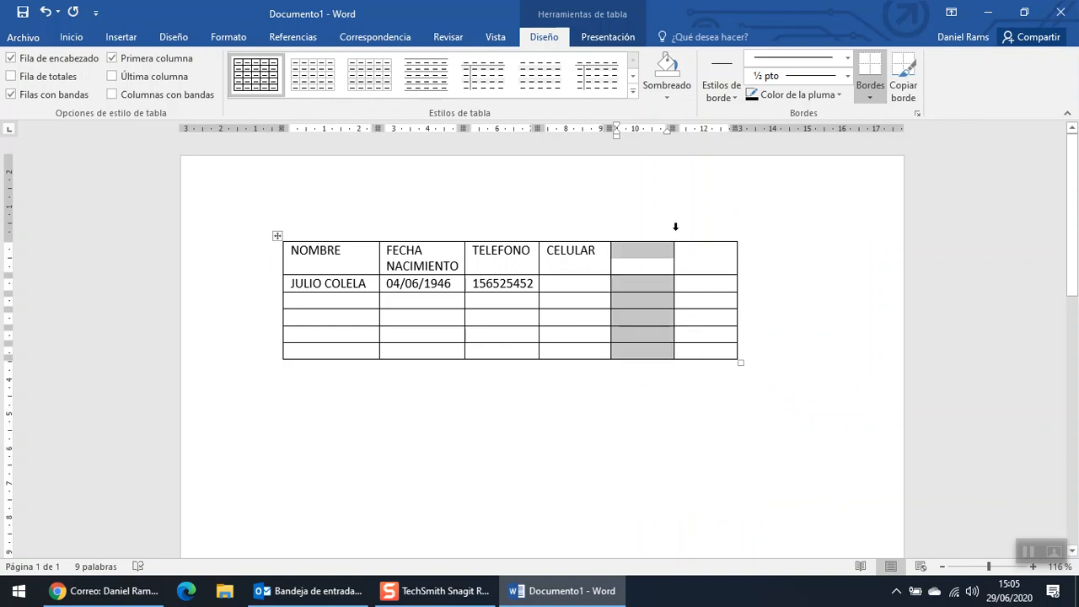
pyautogui.keyDown('shift'); pyautogui.click(671, 226); pyautogui.keyUp('shift')
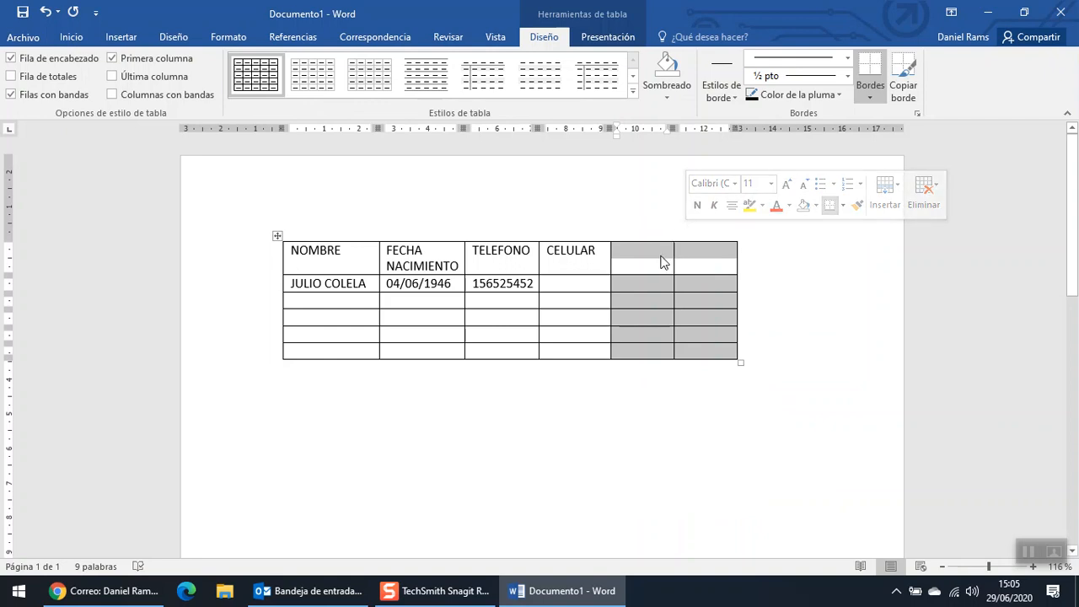
pyautogui.rightClick(655, 256)
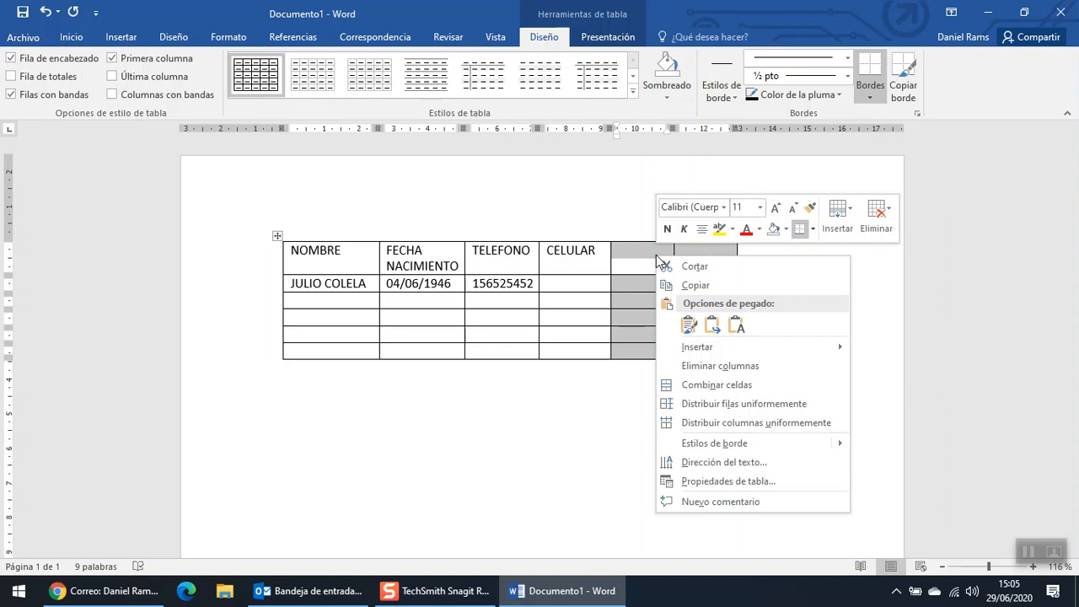
pyautogui.click(691, 366)
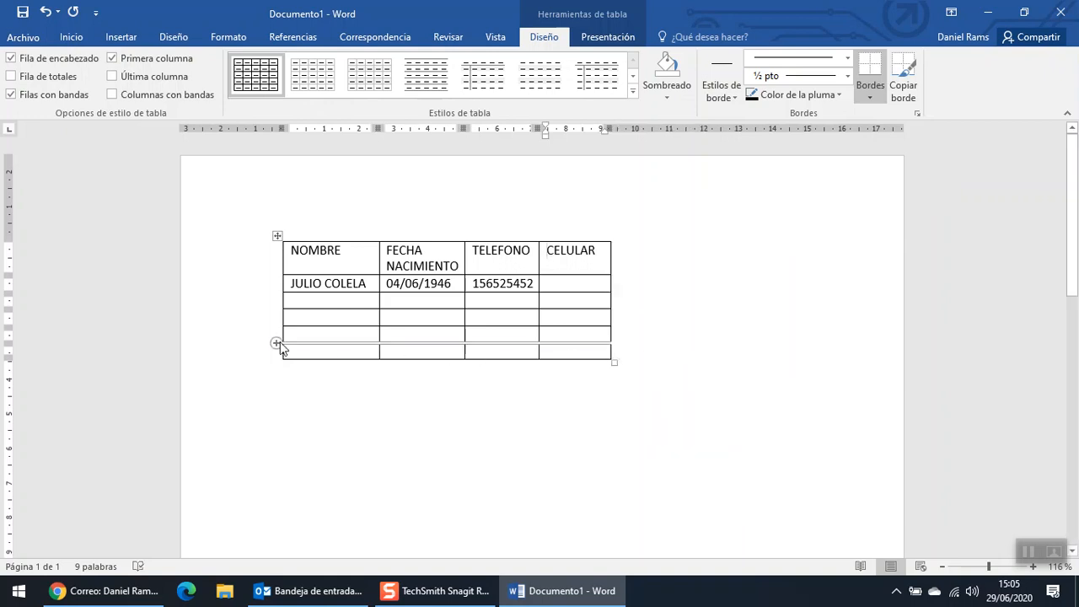
pyautogui.moveTo(266, 319)
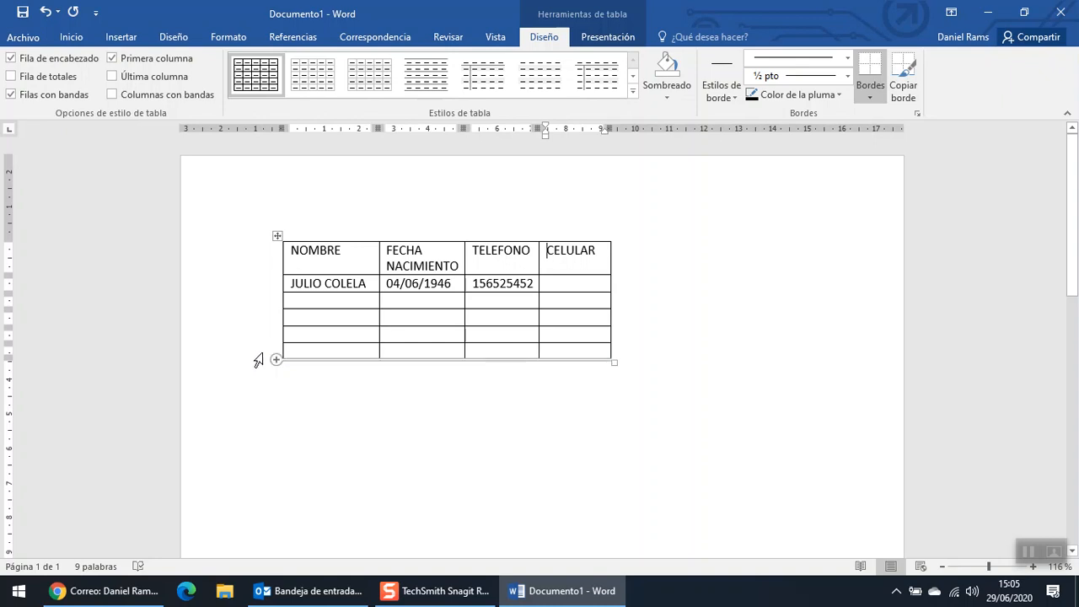
# - Delete the table's empty last row, leaving 5 rows
pyautogui.click(258, 361)
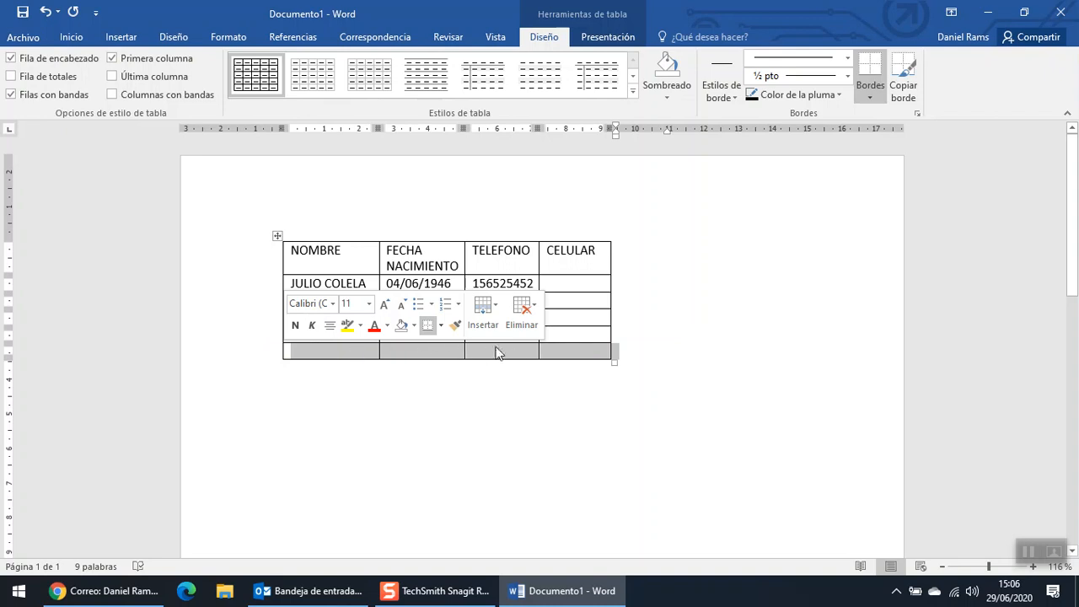
pyautogui.rightClick(437, 354)
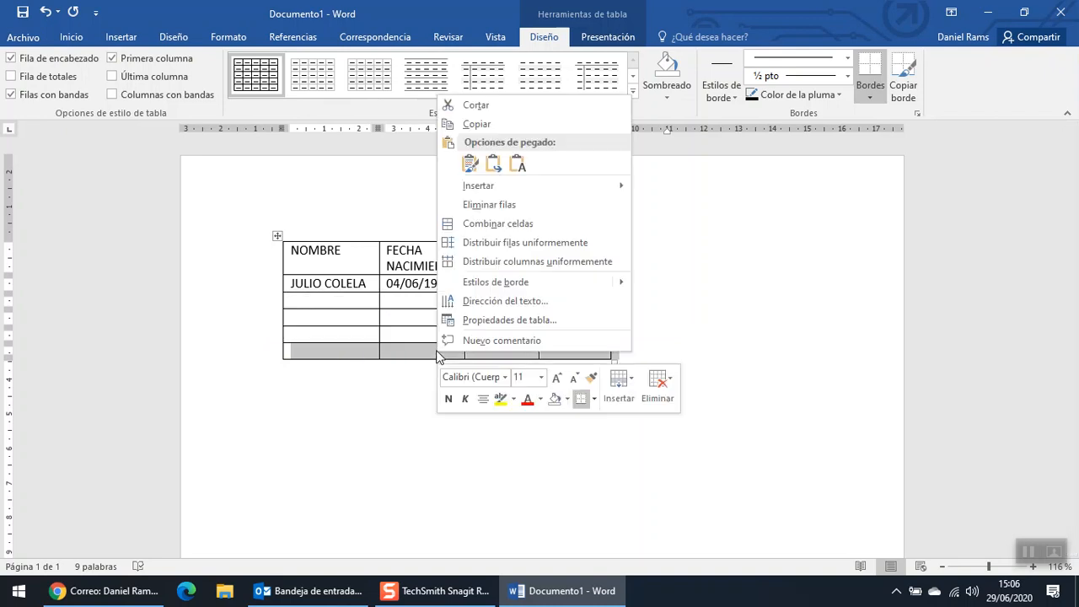
pyautogui.click(509, 204)
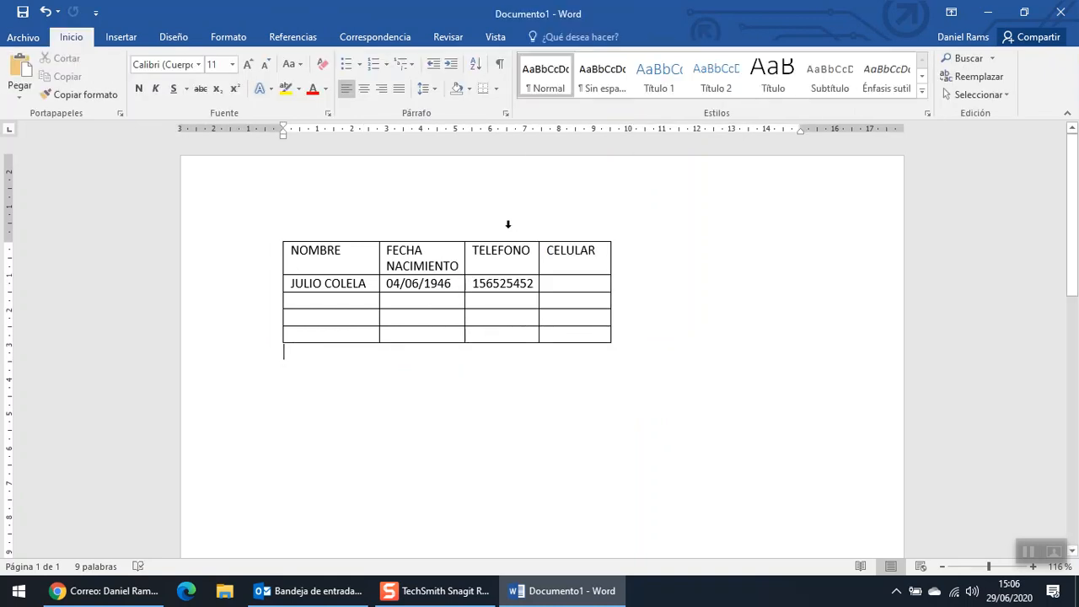
# - Widen the table's right edge and all four columns so FECHA NACIMIENTO fits on one line
pyautogui.moveTo(608, 264); pyautogui.dragTo(748, 251)
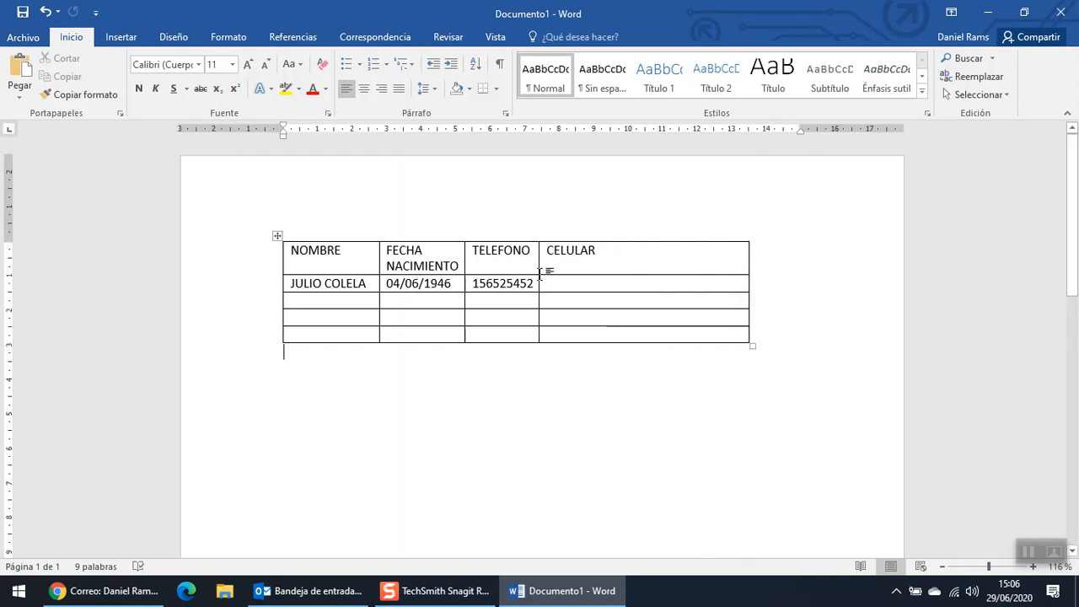
pyautogui.moveTo(539, 266); pyautogui.dragTo(679, 261)
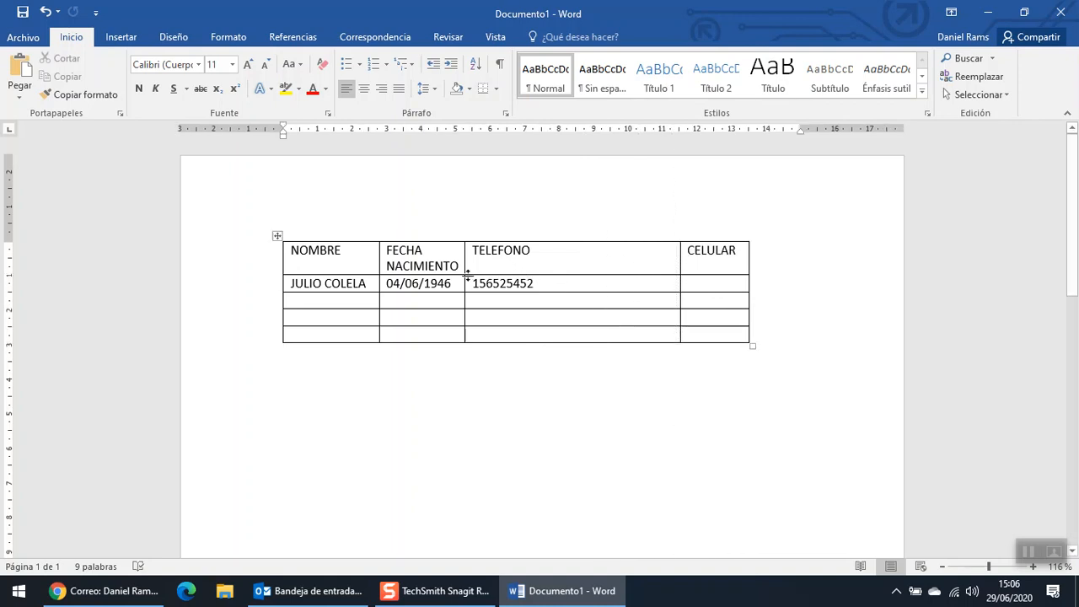
pyautogui.moveTo(469, 261); pyautogui.dragTo(578, 265)
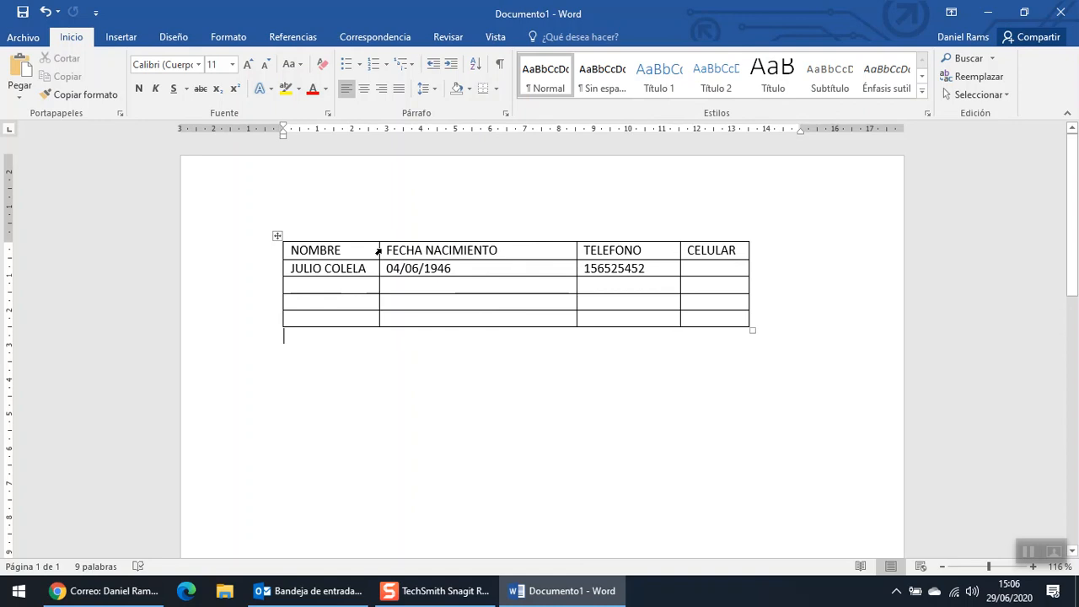
pyautogui.moveTo(379, 249); pyautogui.dragTo(438, 250)
pyautogui.moveTo(749, 250); pyautogui.dragTo(818, 250)
pyautogui.moveTo(681, 249); pyautogui.dragTo(697, 250)
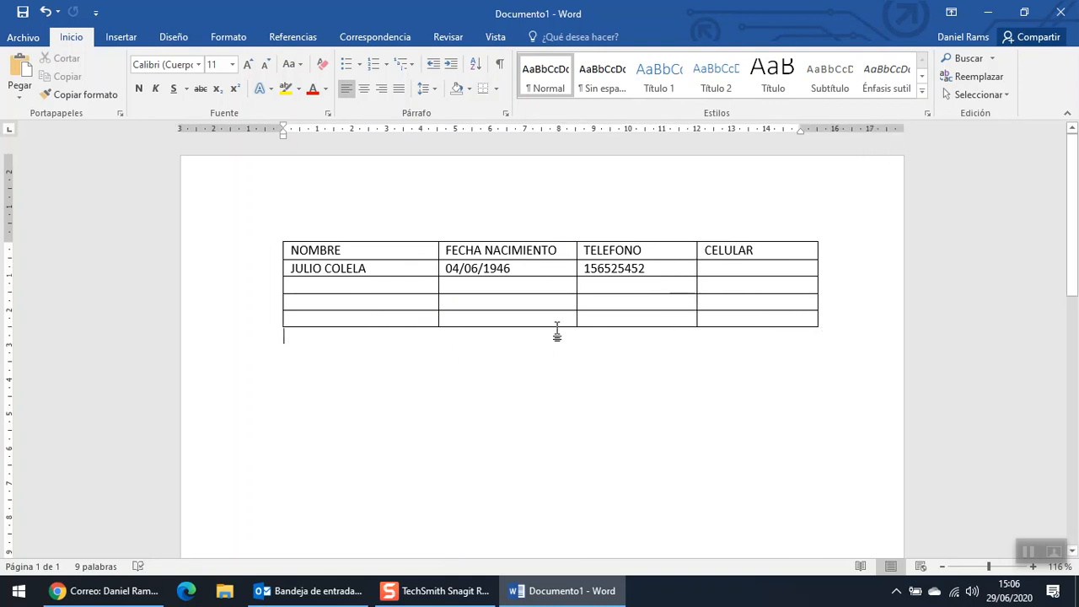
pyautogui.click(646, 268)
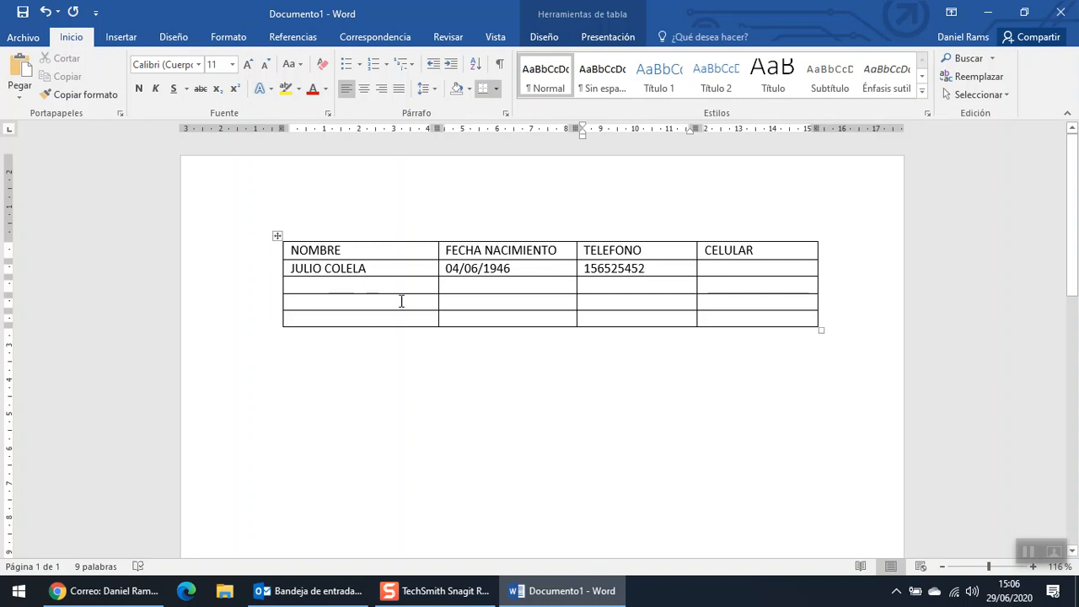
pyautogui.click(296, 365)
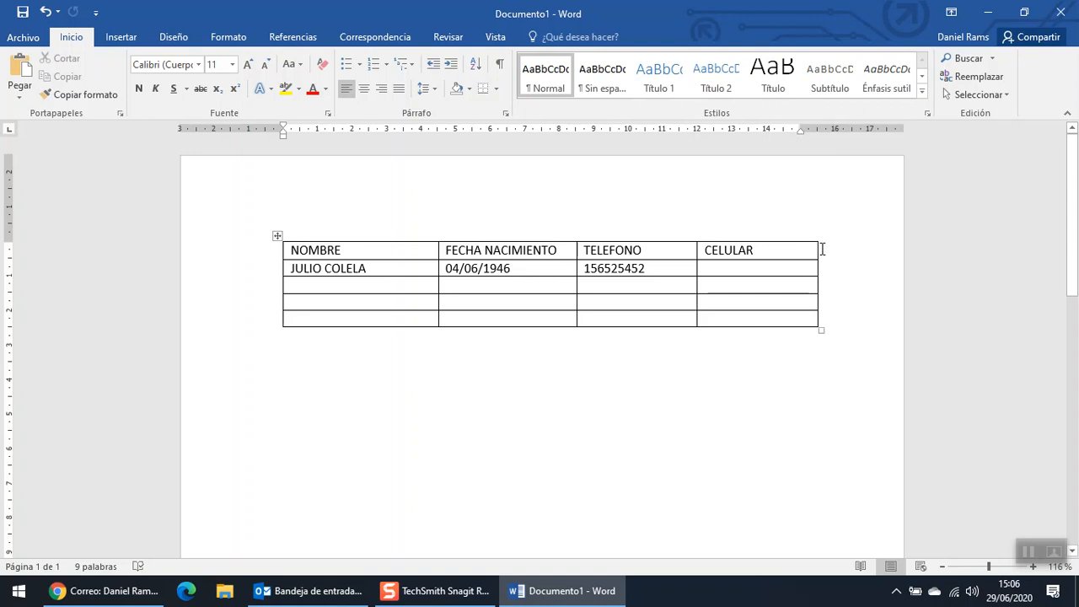
pyautogui.click(189, 38)
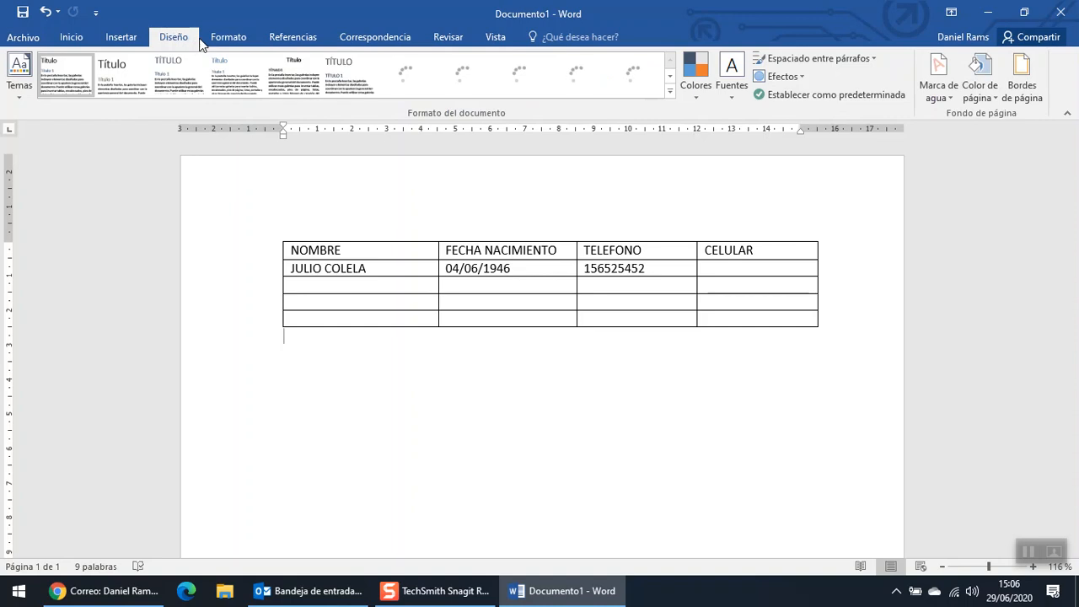
# - Apply the Narrow (Estrecho) margin preset of 1.27 cm on every side
pyautogui.click(219, 38)
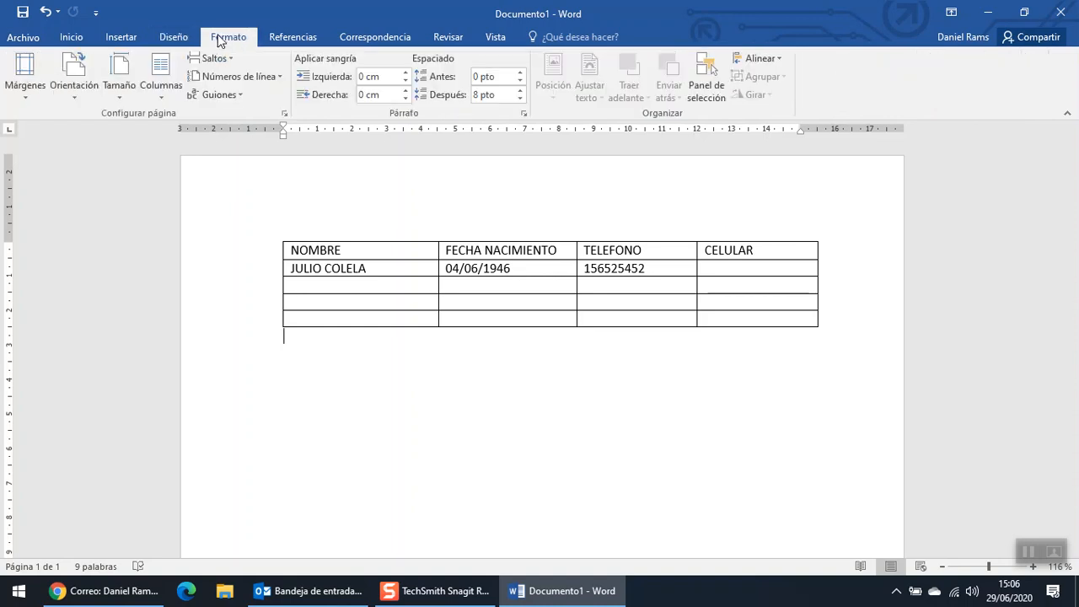
pyautogui.click(40, 96)
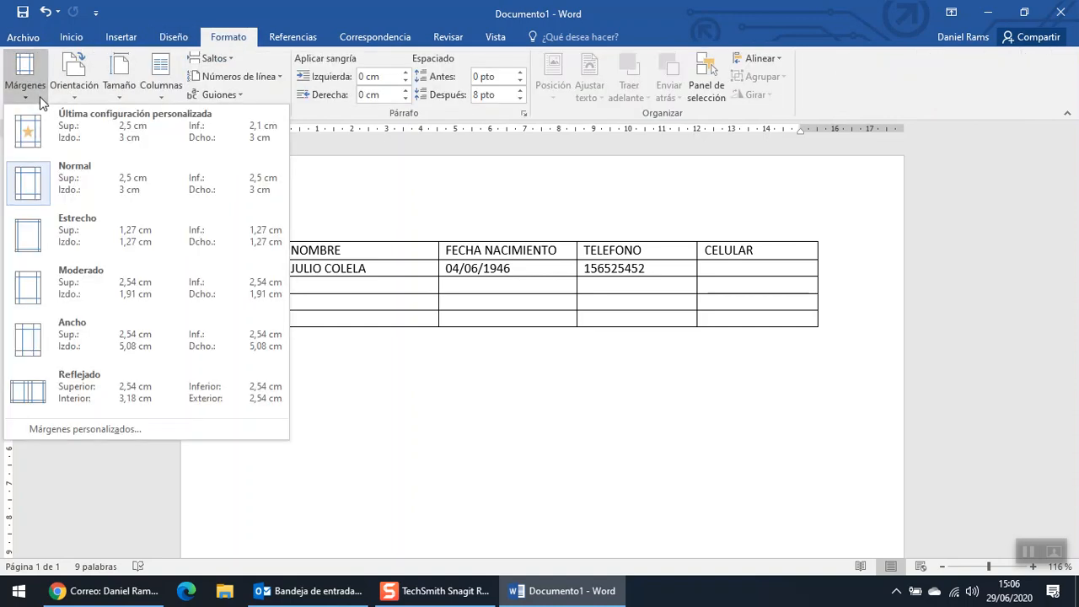
pyautogui.click(73, 230)
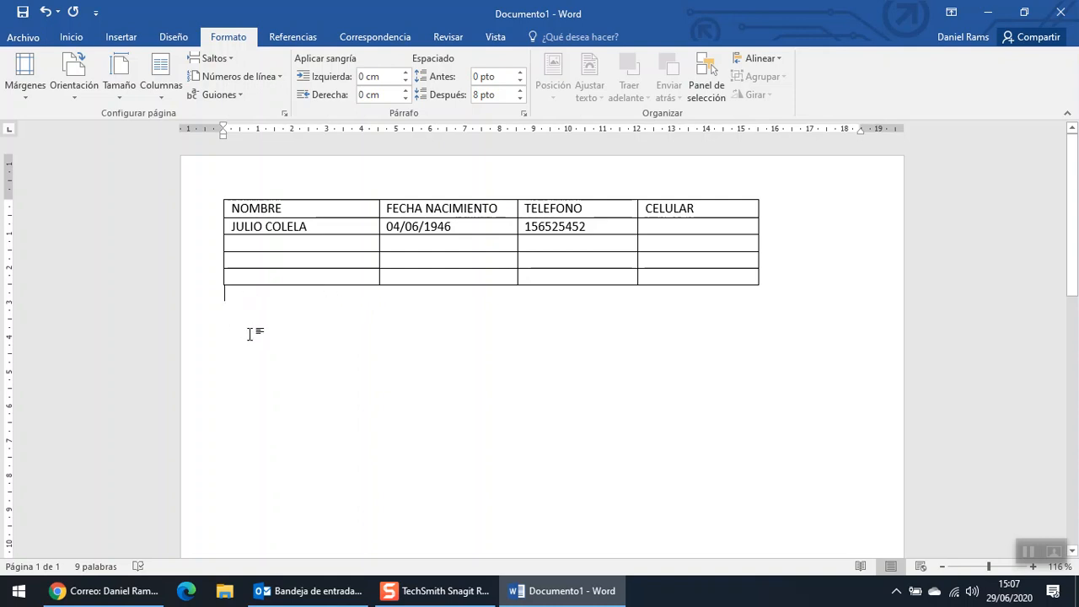
pyautogui.click(258, 277)
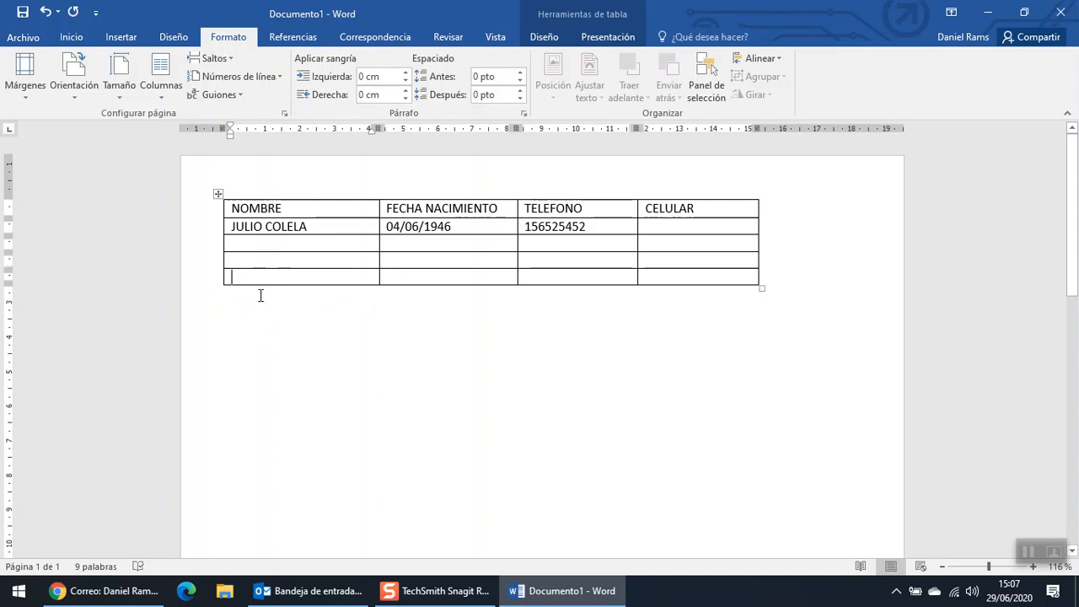
# - Insert three empty rows below the table's last row, bringing it to 8 rows
pyautogui.moveTo(512, 178)
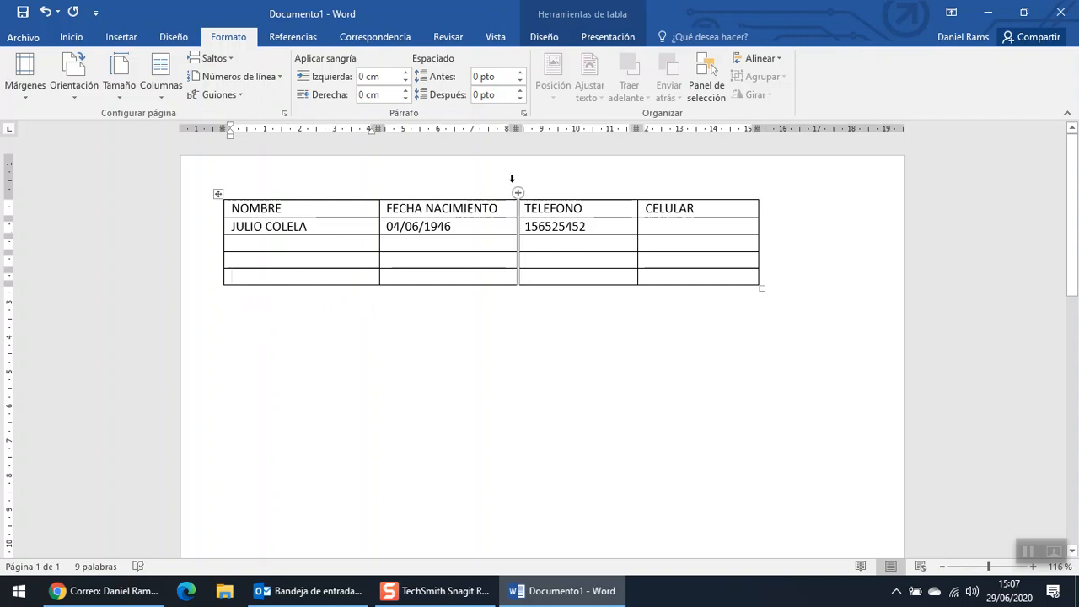
pyautogui.click(553, 40)
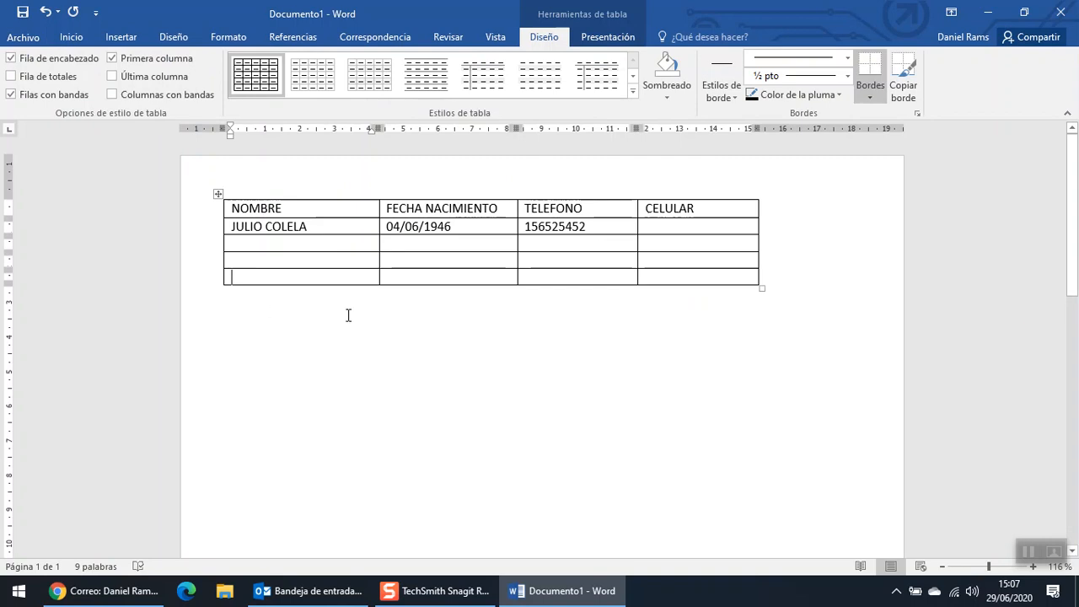
pyautogui.rightClick(271, 278)
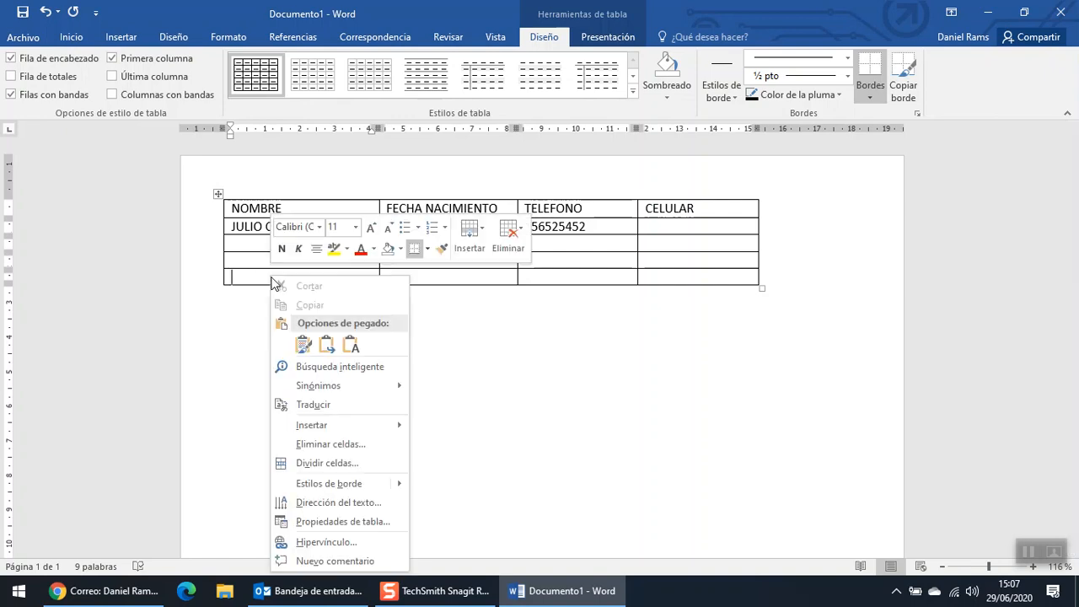
pyautogui.moveTo(361, 424)
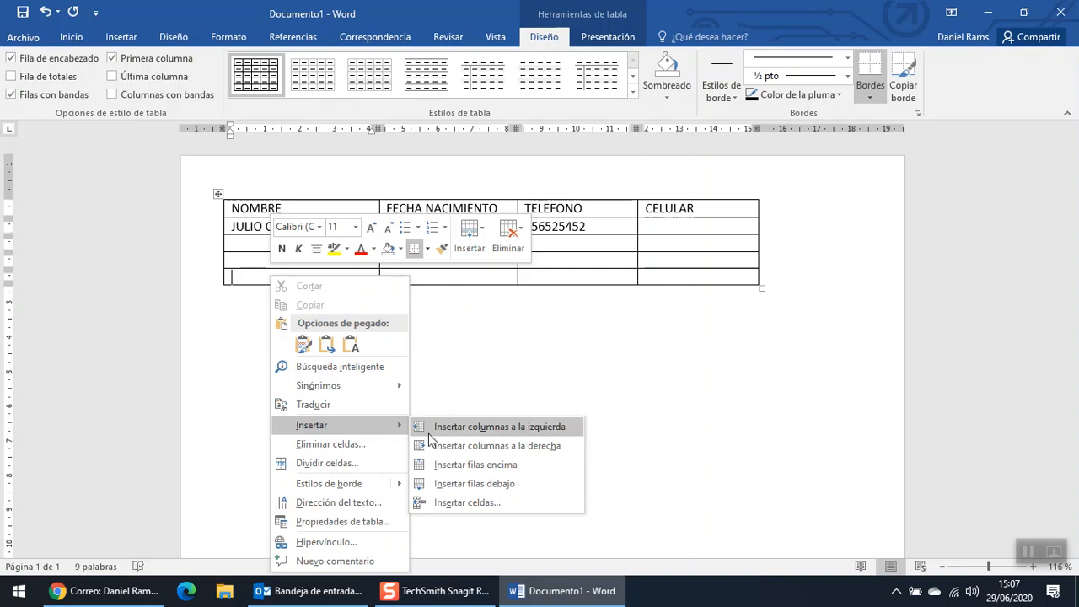
pyautogui.click(475, 484)
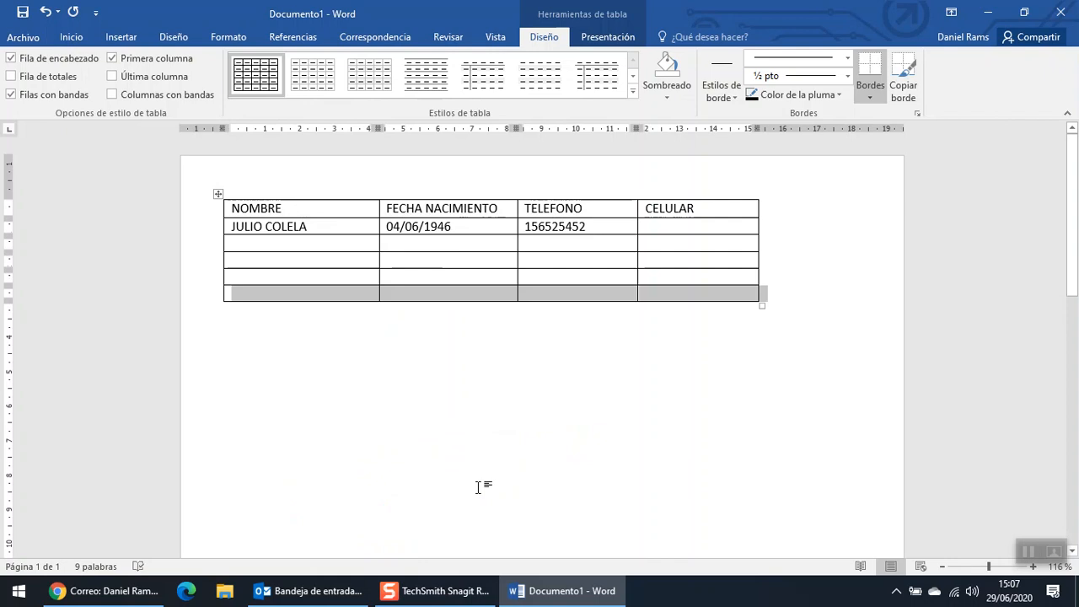
pyautogui.rightClick(338, 298)
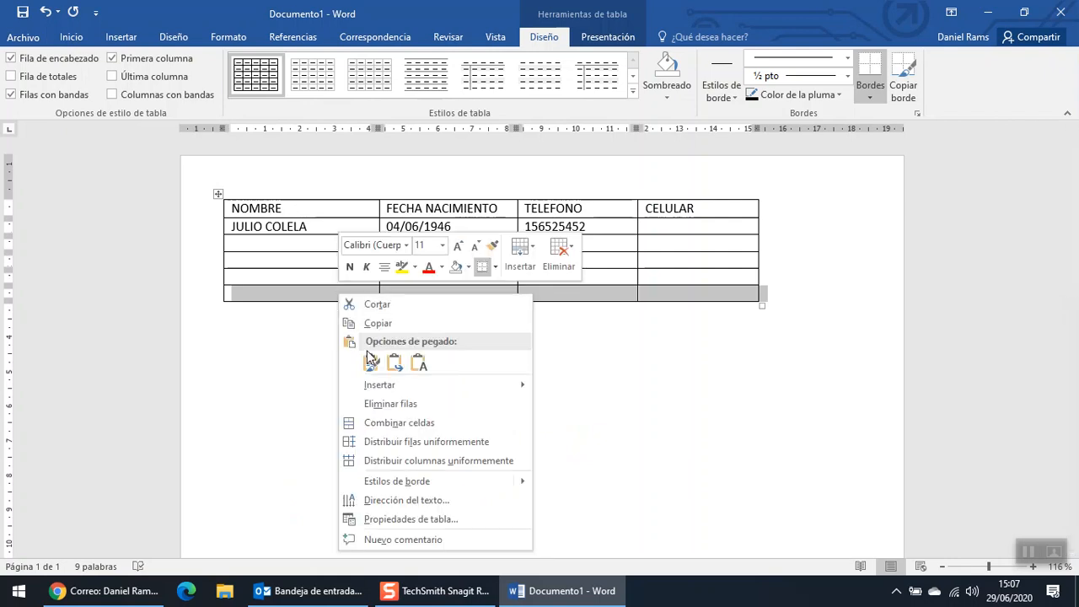
pyautogui.moveTo(435, 382)
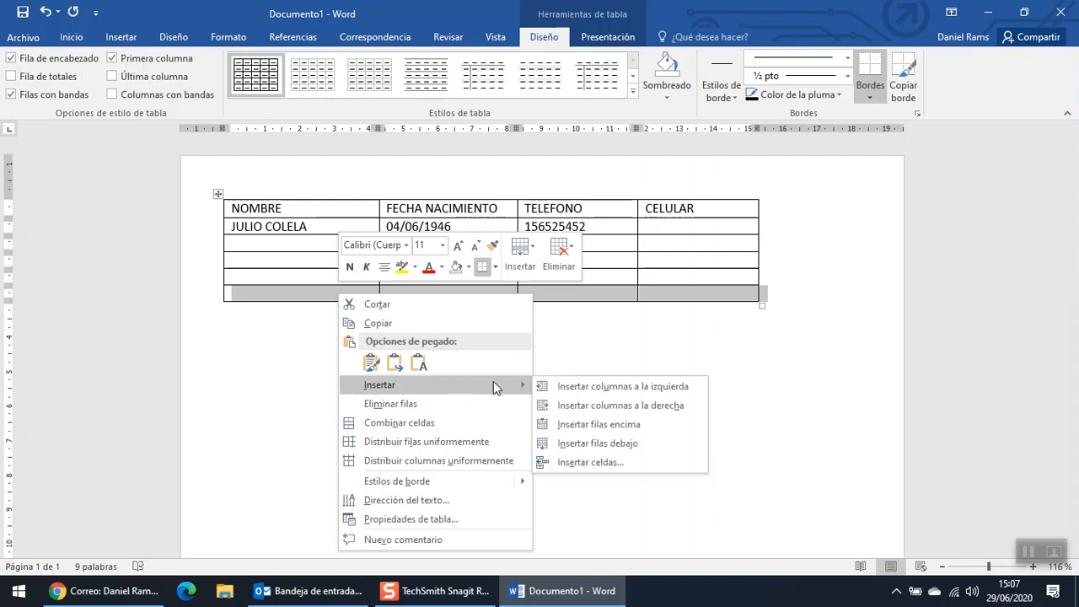
pyautogui.click(614, 443)
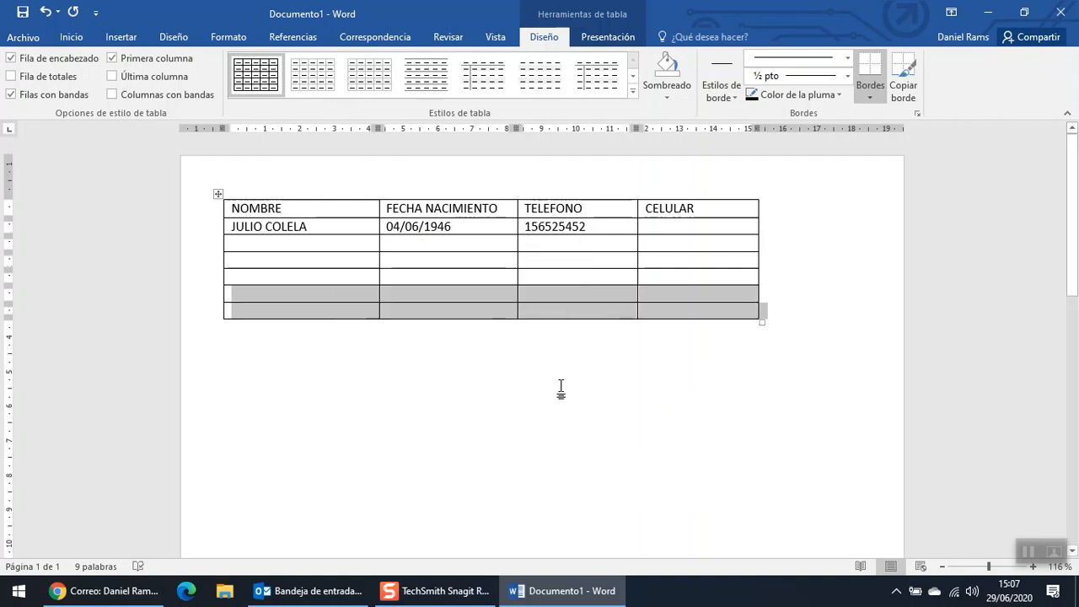
pyautogui.rightClick(298, 318)
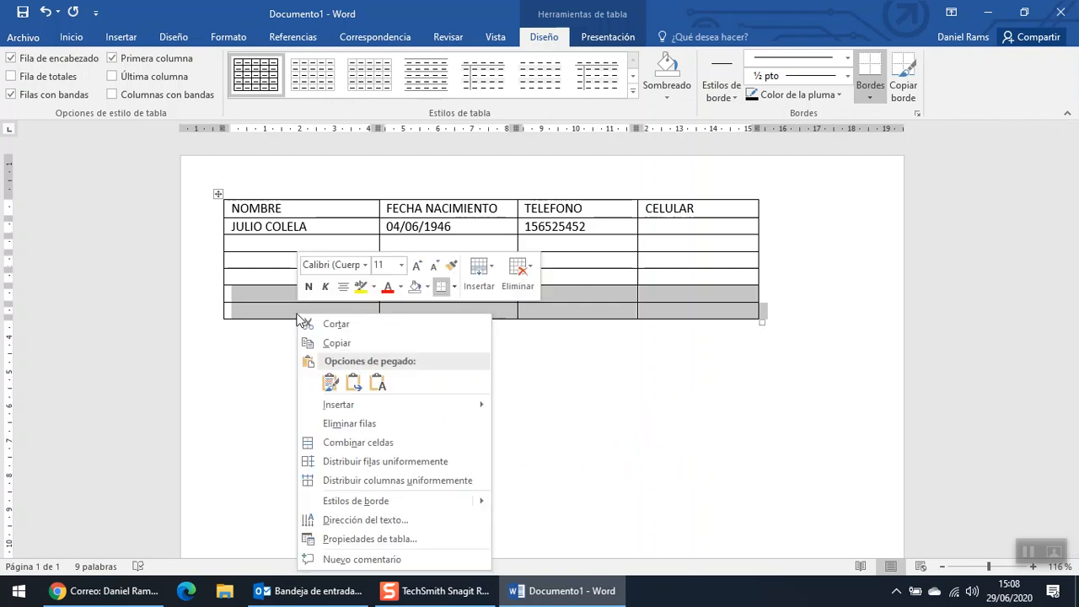
pyautogui.moveTo(396, 408)
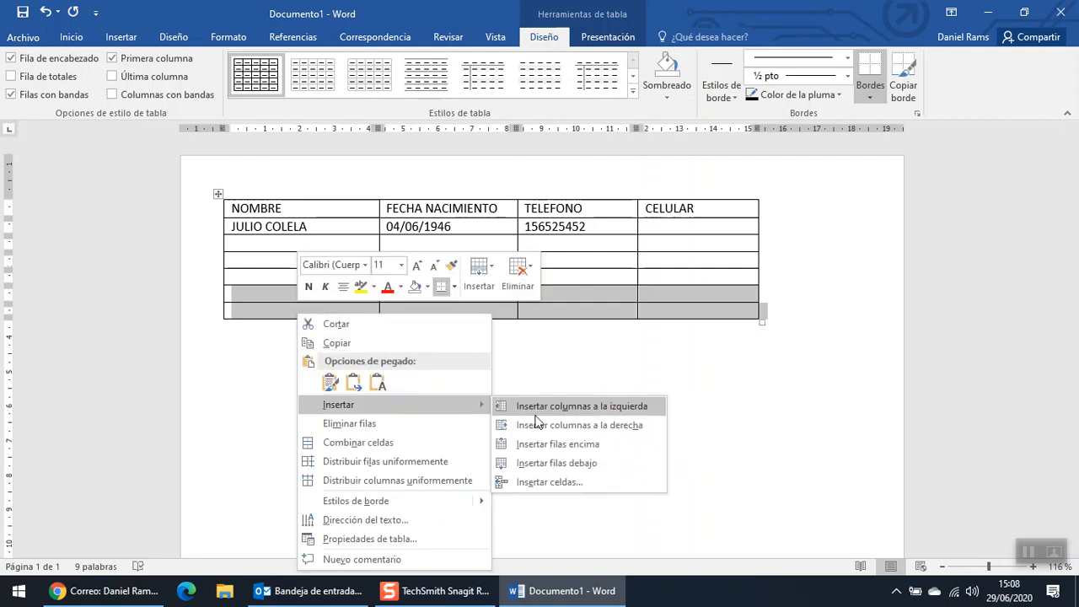
pyautogui.click(588, 474)
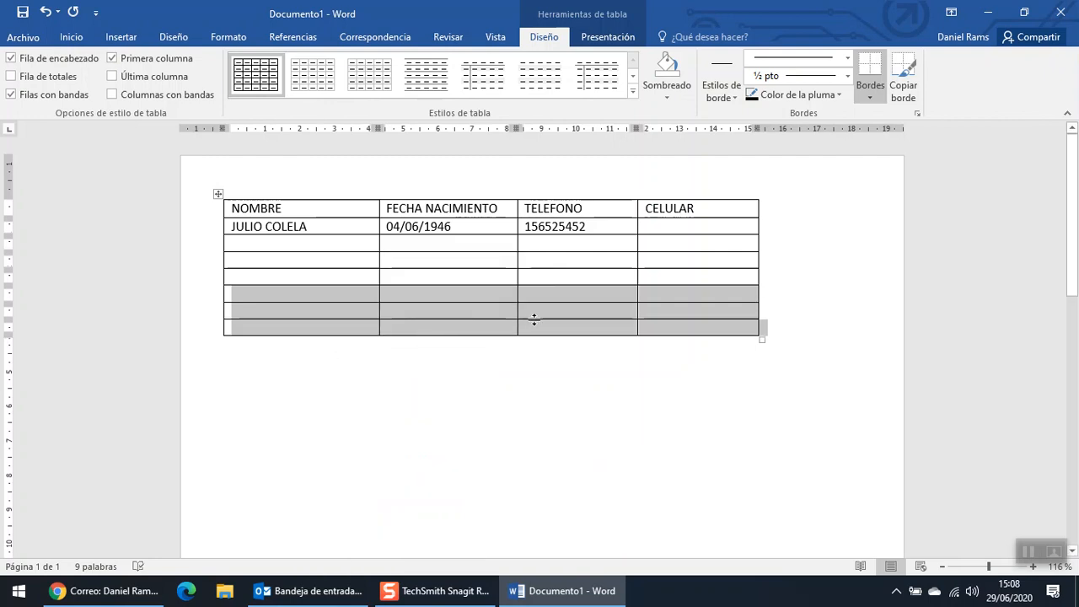
pyautogui.click(743, 194)
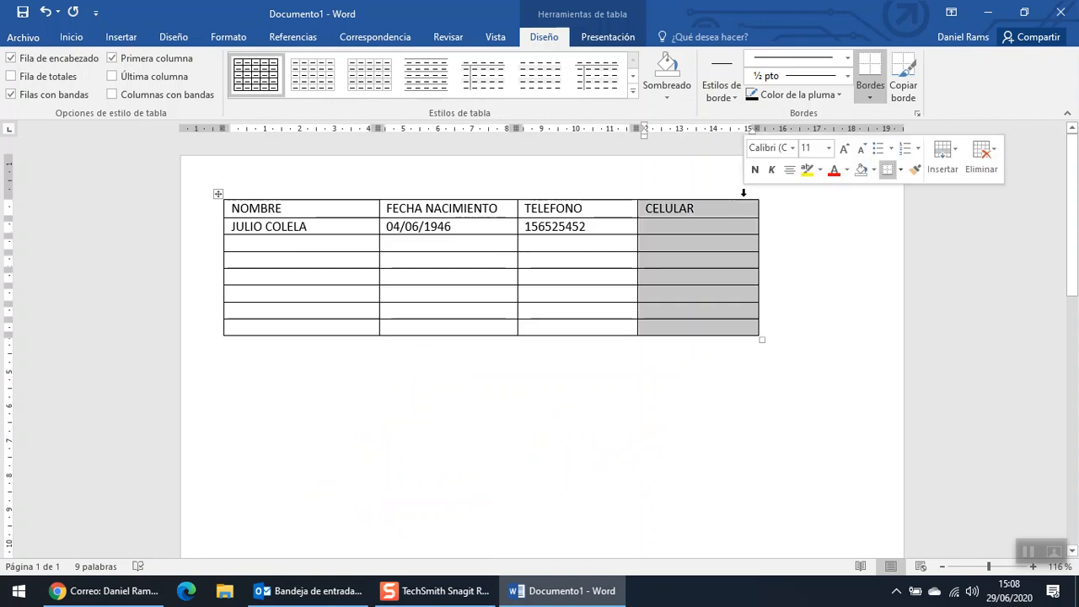
pyautogui.rightClick(742, 215)
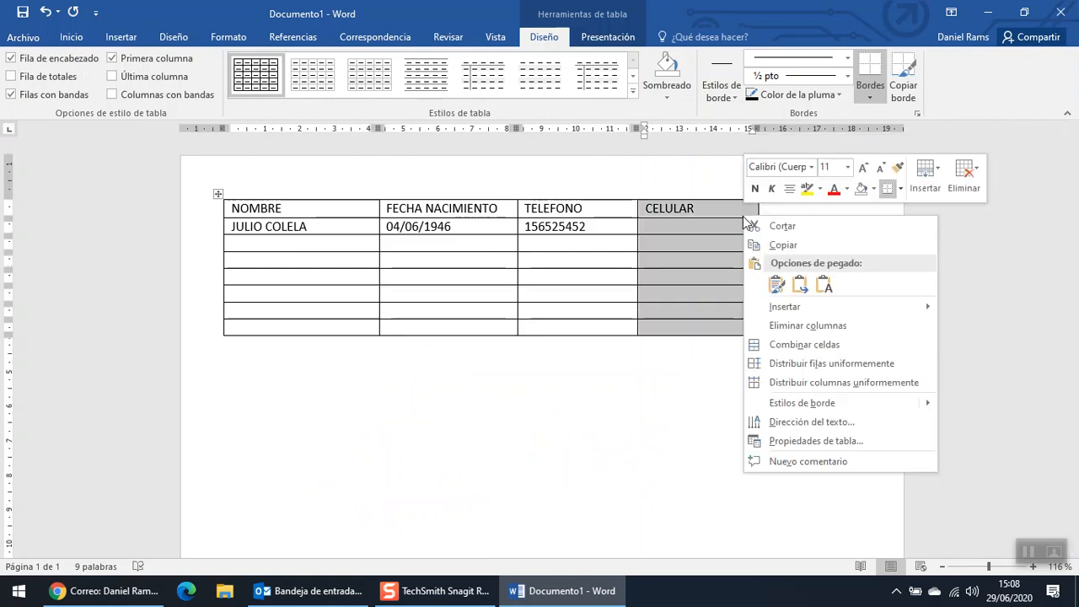
pyautogui.moveTo(767, 315)
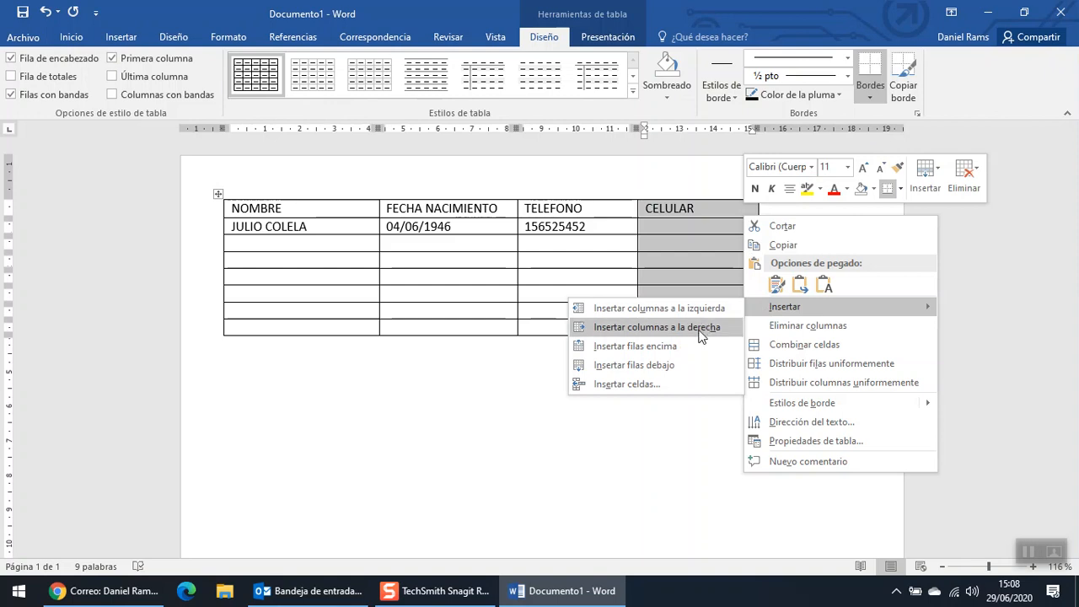
pyautogui.click(699, 327)
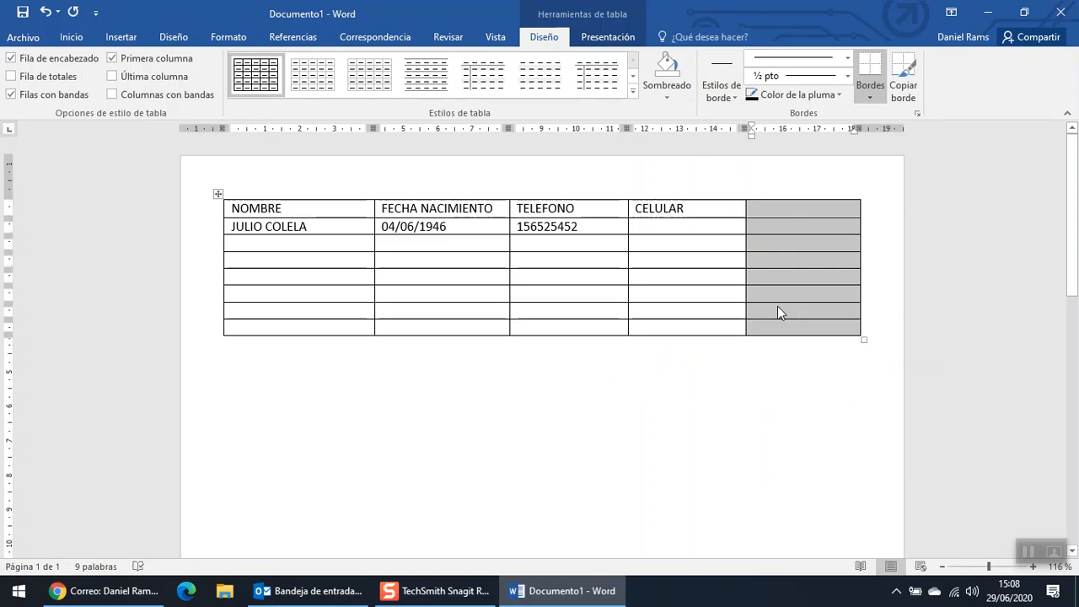
pyautogui.click(807, 189)
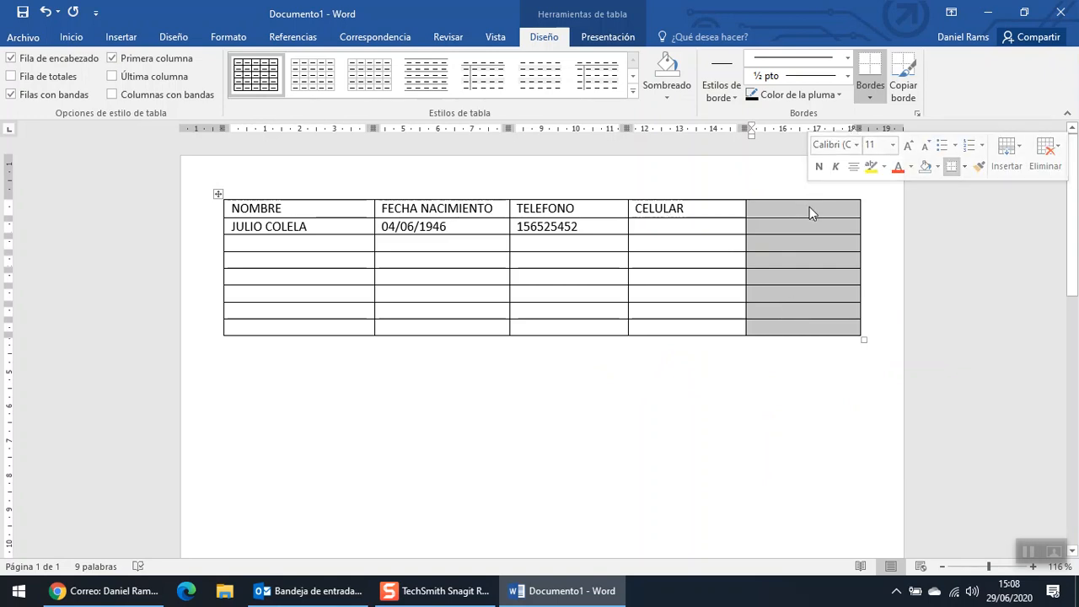
pyautogui.rightClick(809, 207)
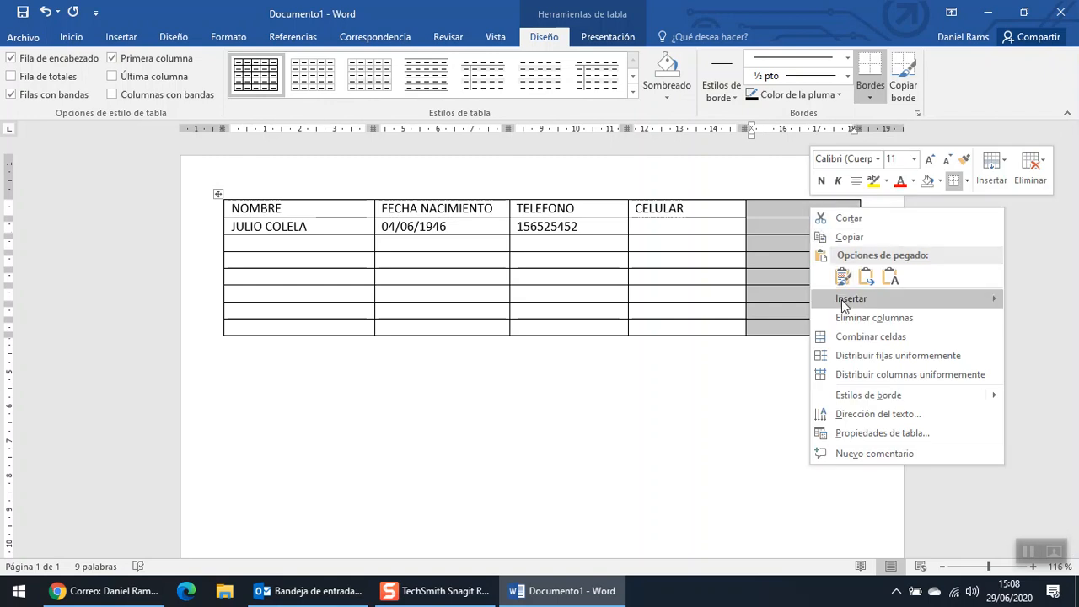
pyautogui.click(846, 326)
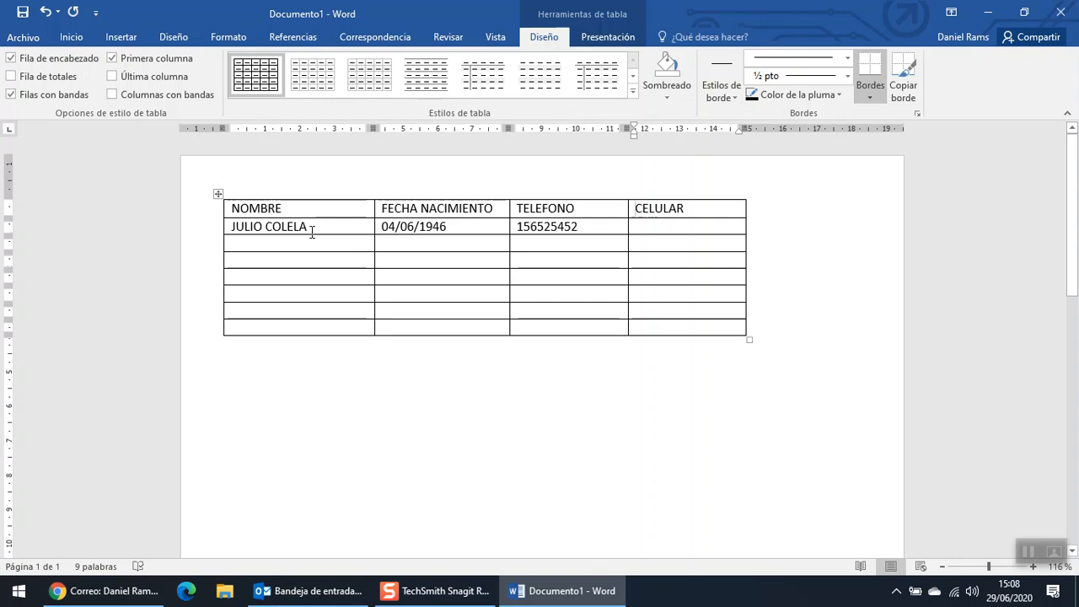
# - Select the NOMBRE–CELULAR header row and make its text bold
pyautogui.click(214, 214)
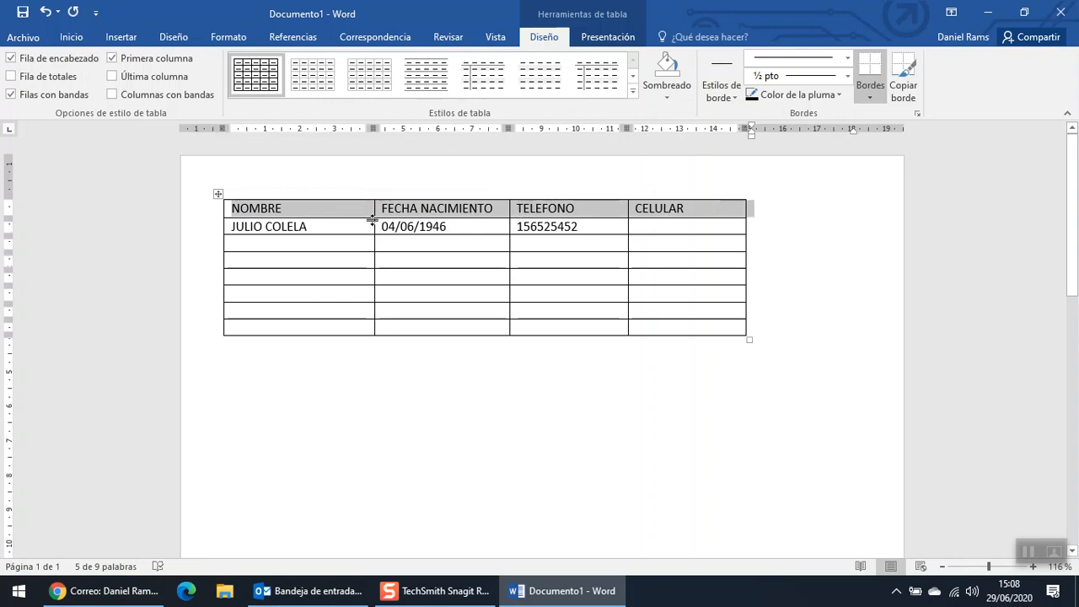
pyautogui.click(80, 38)
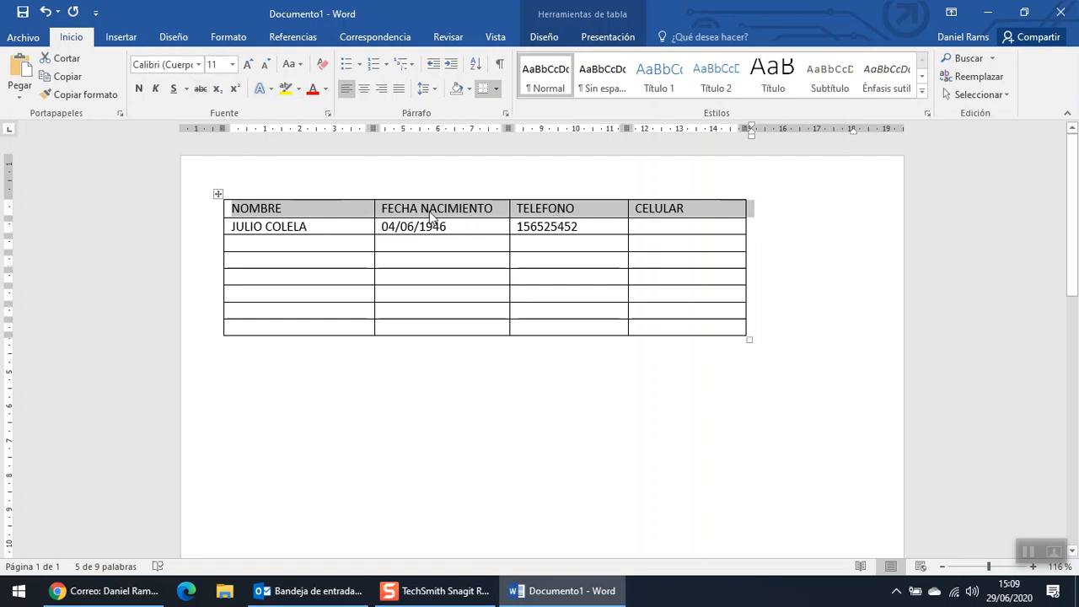
pyautogui.click(140, 89)
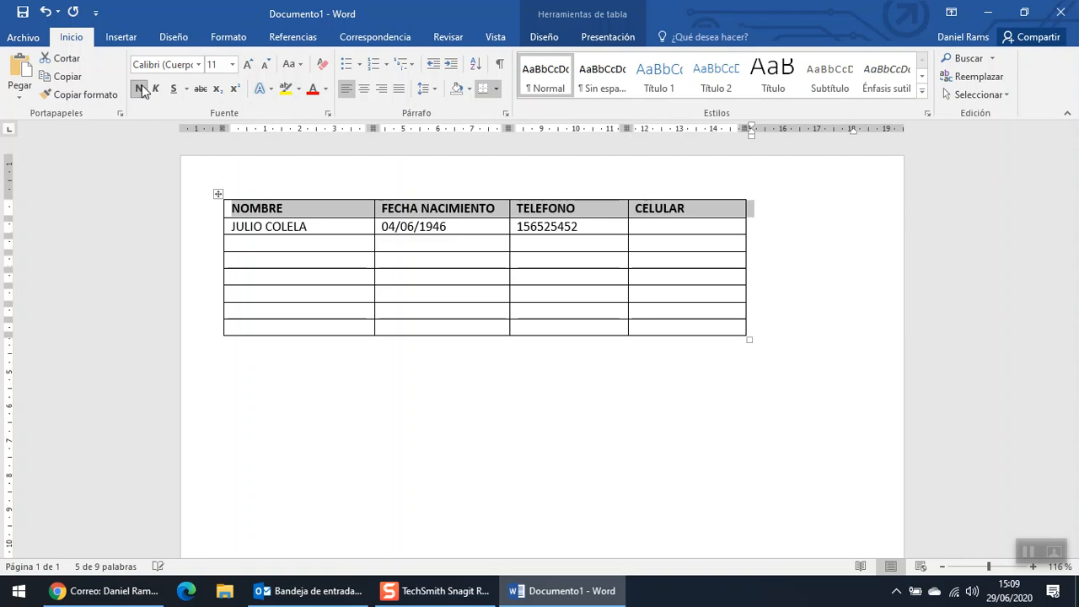
pyautogui.click(327, 91)
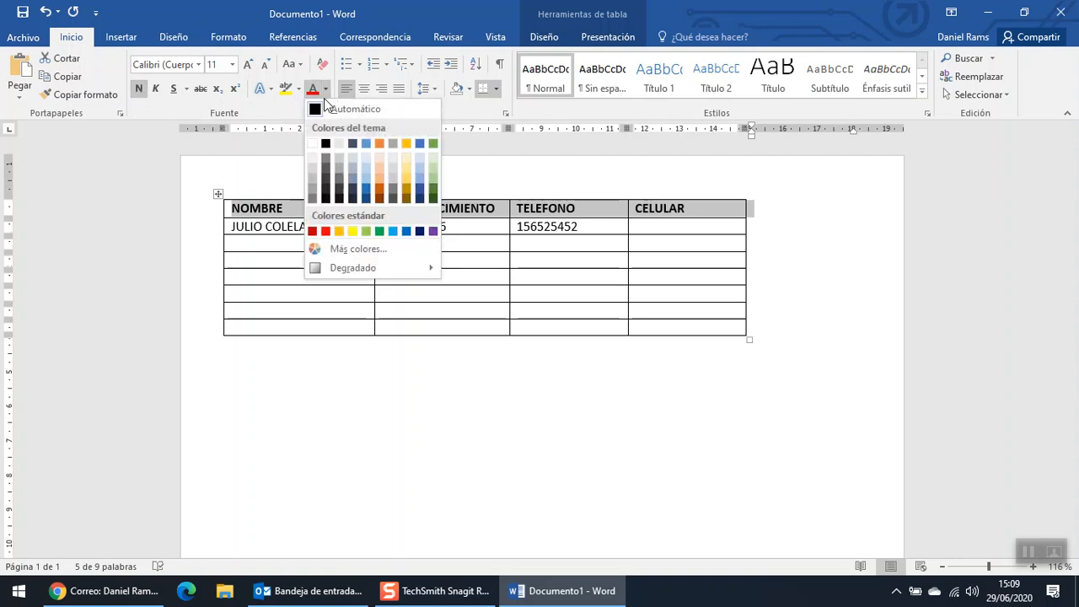
# - Colour the header text dark orange, shade the header cells light green, and reselect the row
pyautogui.click(381, 192)
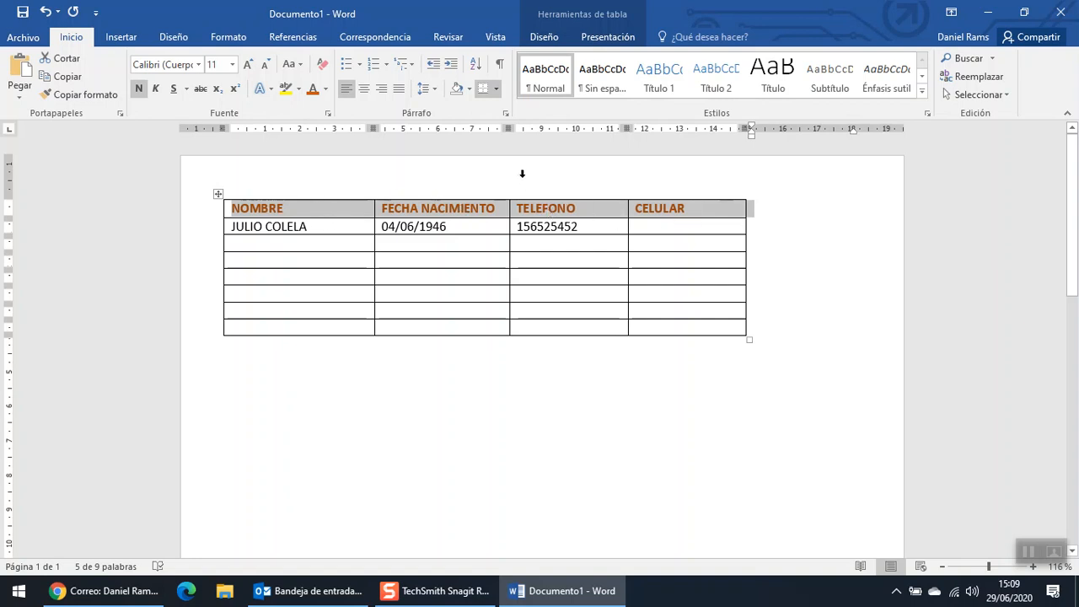
pyautogui.click(470, 89)
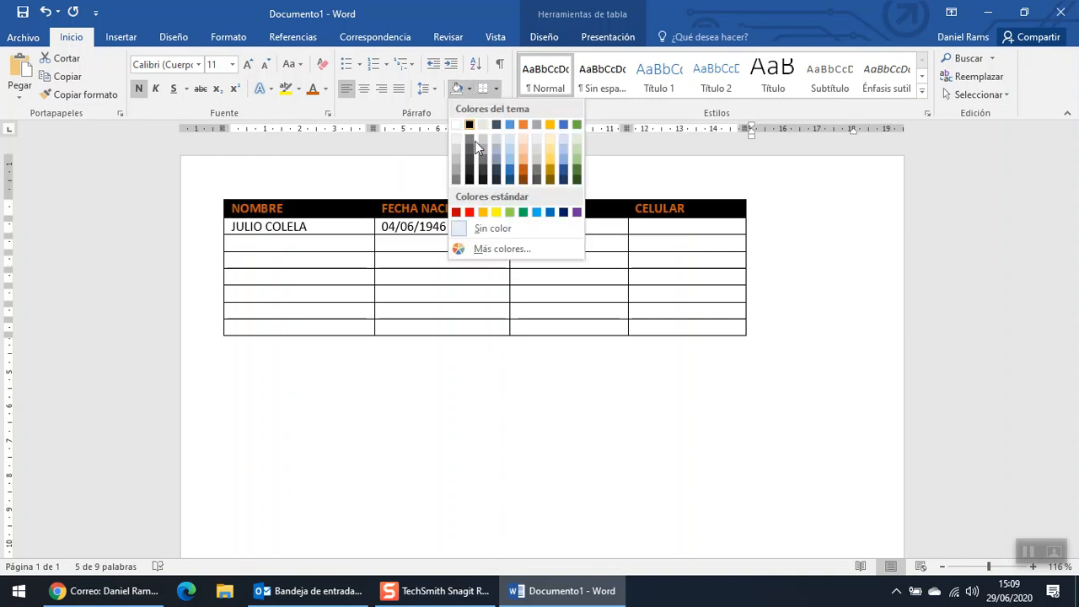
pyautogui.click(576, 140)
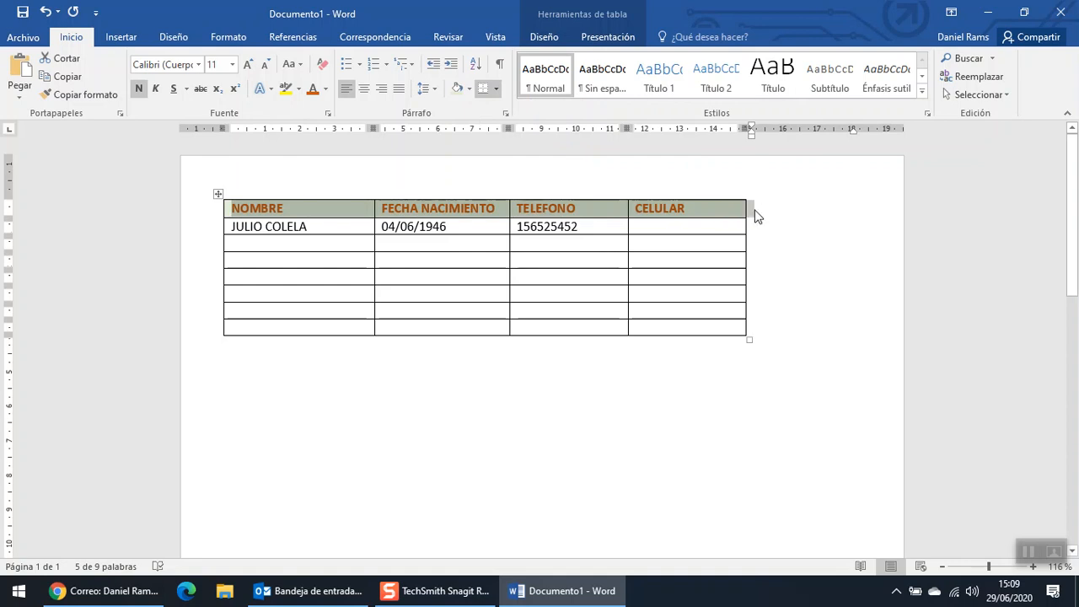
pyautogui.click(702, 262)
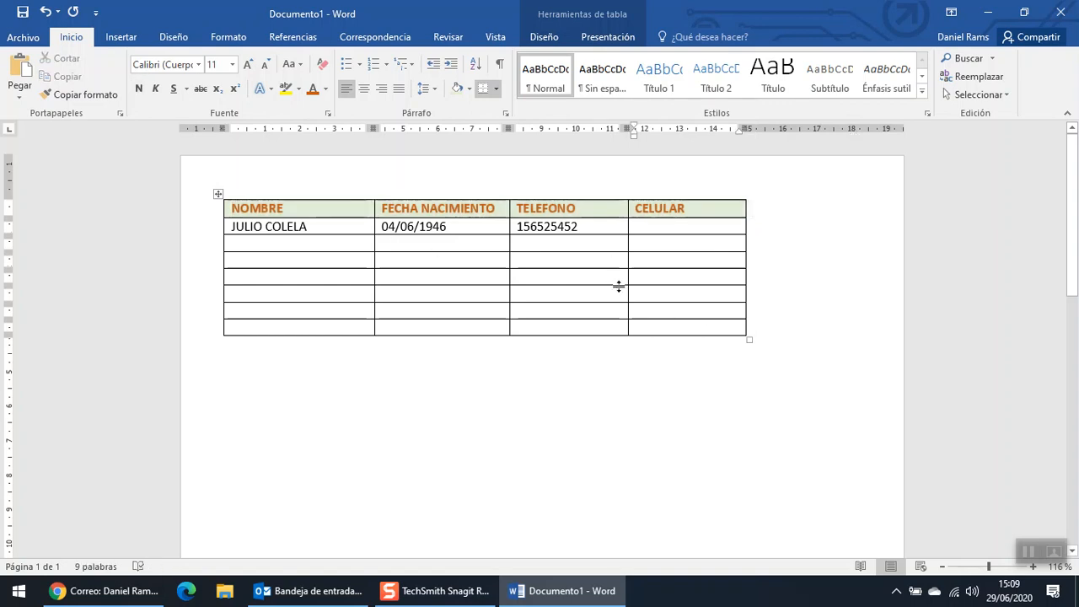
pyautogui.moveTo(682, 210); pyautogui.dragTo(324, 213)
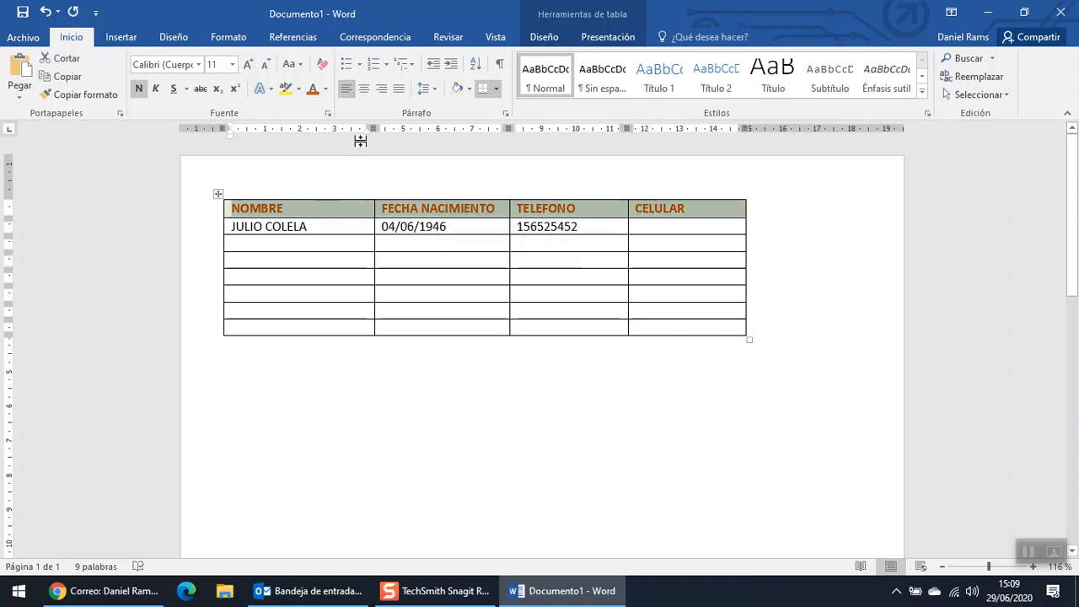
# - Centre the header labels in their cells, then select the entire table
pyautogui.click(363, 88)
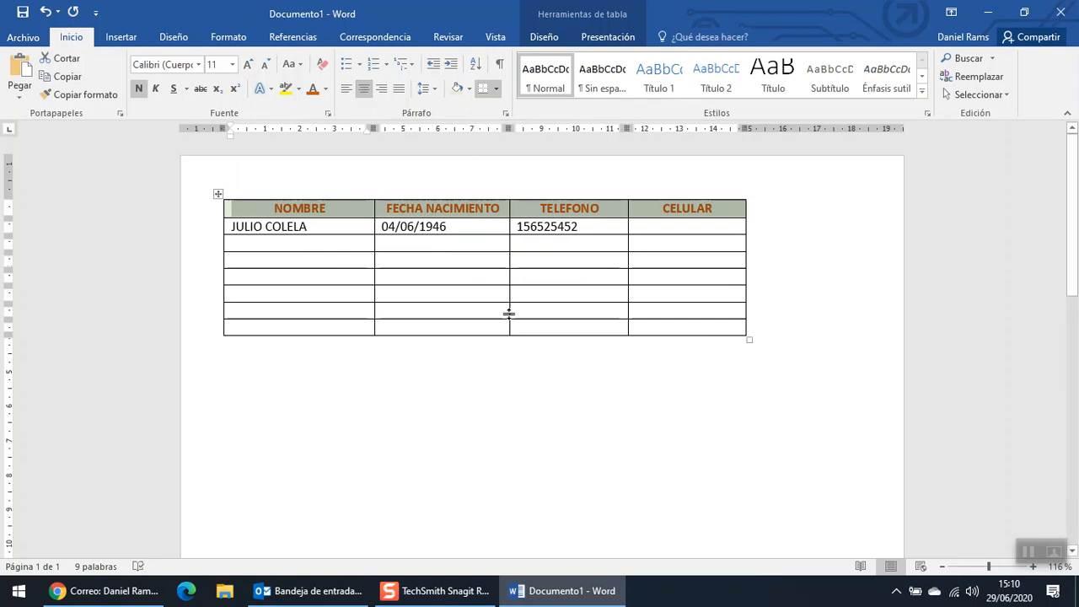
pyautogui.click(528, 275)
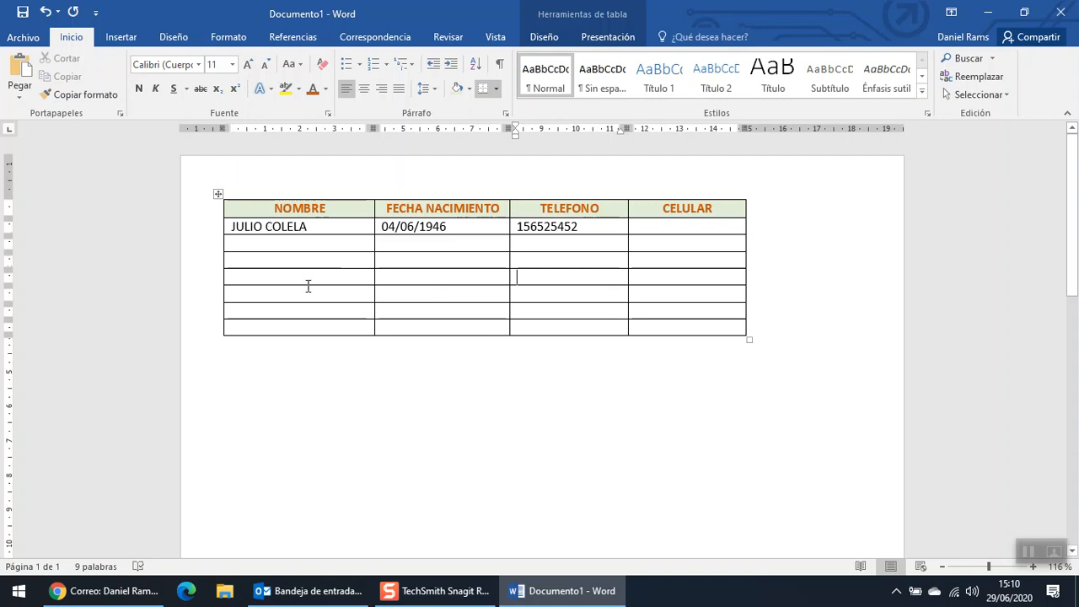
pyautogui.click(282, 412)
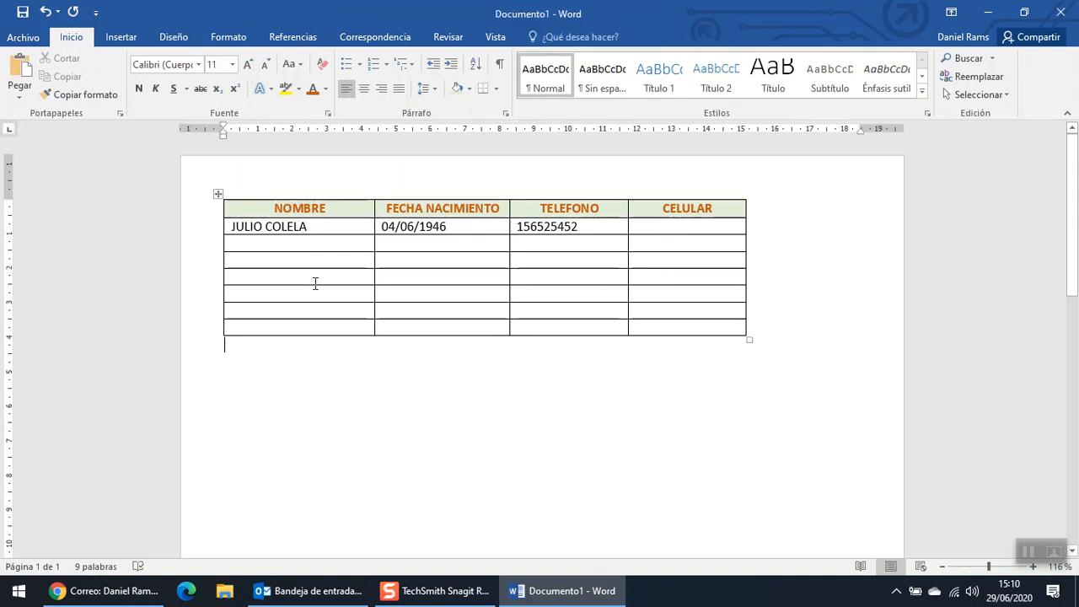
pyautogui.click(217, 196)
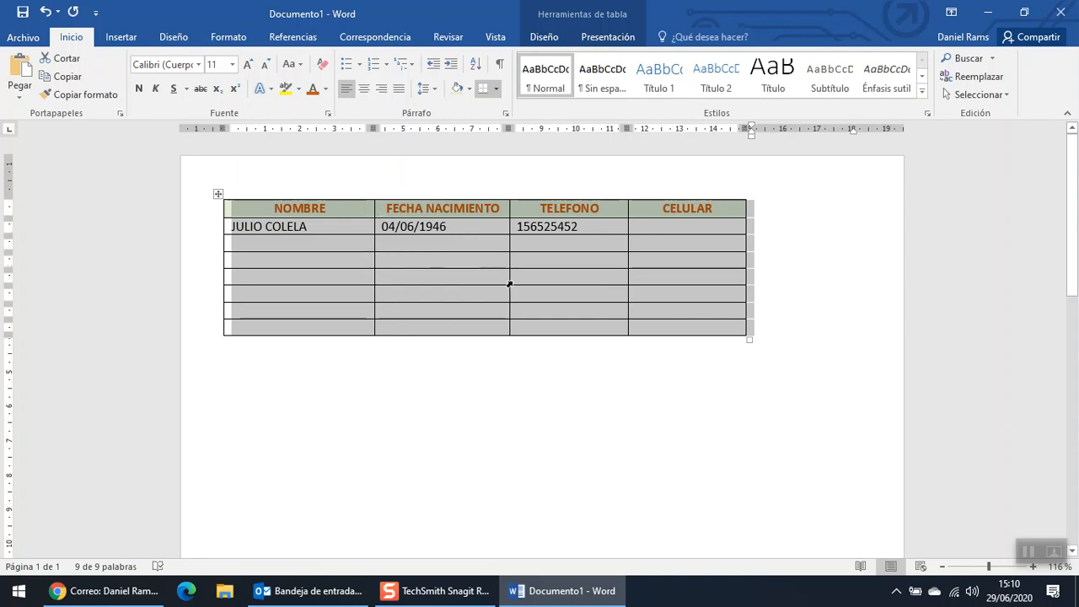
pyautogui.click(498, 89)
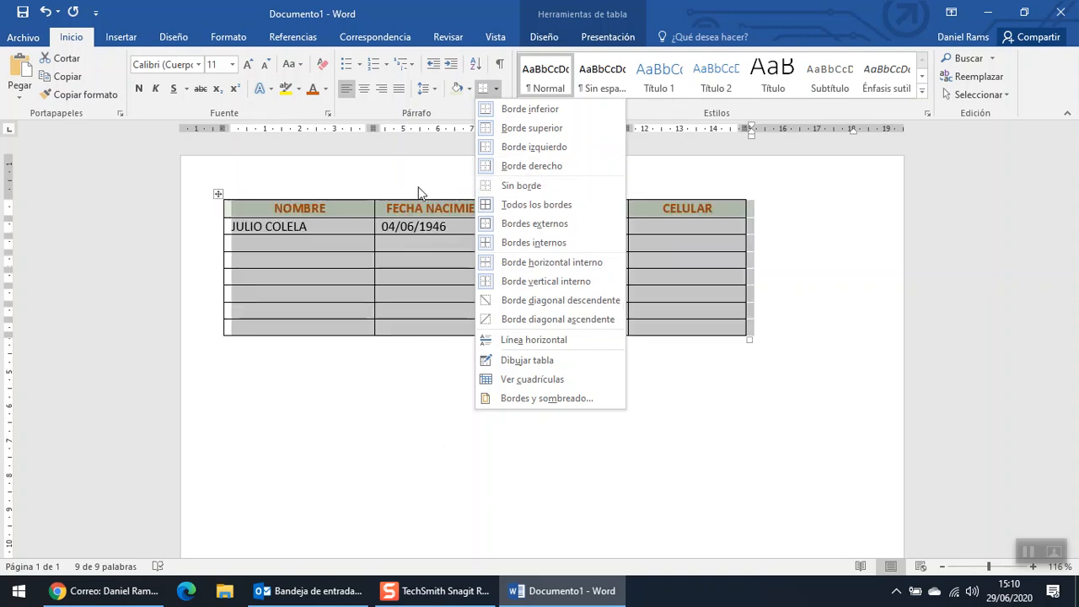
# - Dismiss the border options and expand the Estilos de tabla gallery on Table Tools Diseño
pyautogui.click(495, 89)
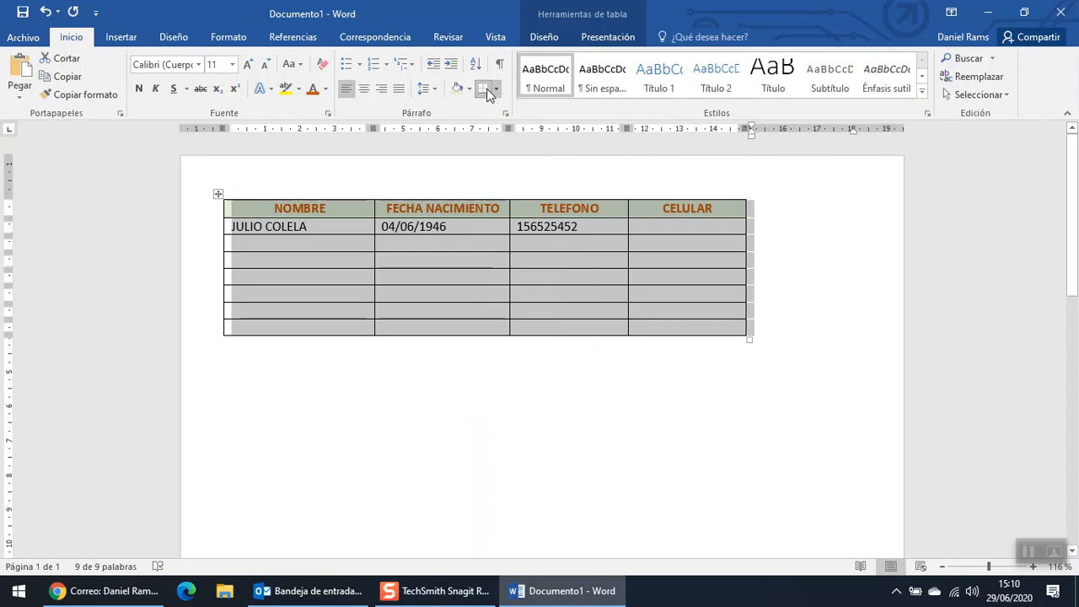
pyautogui.click(557, 41)
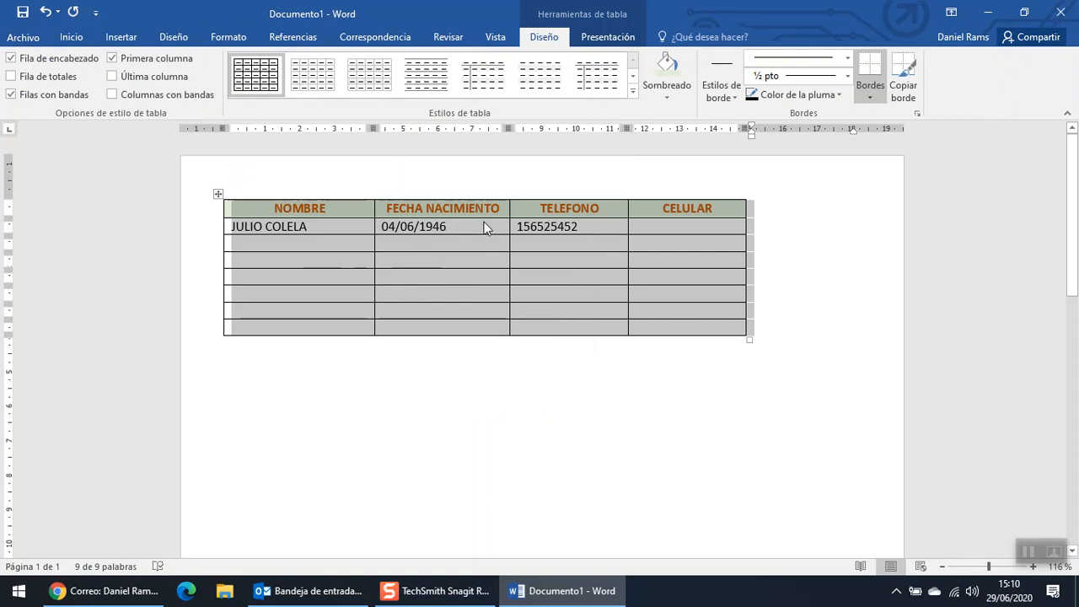
pyautogui.click(634, 91)
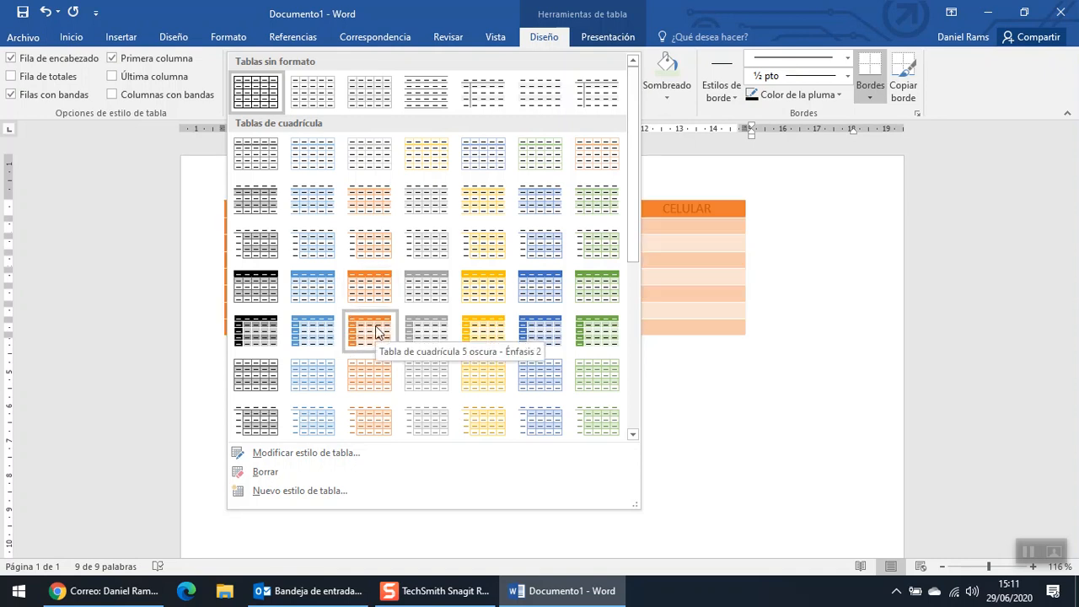
# - Try the orange grid style and then the blue grid style on the table
pyautogui.click(353, 335)
pyautogui.click(445, 300)
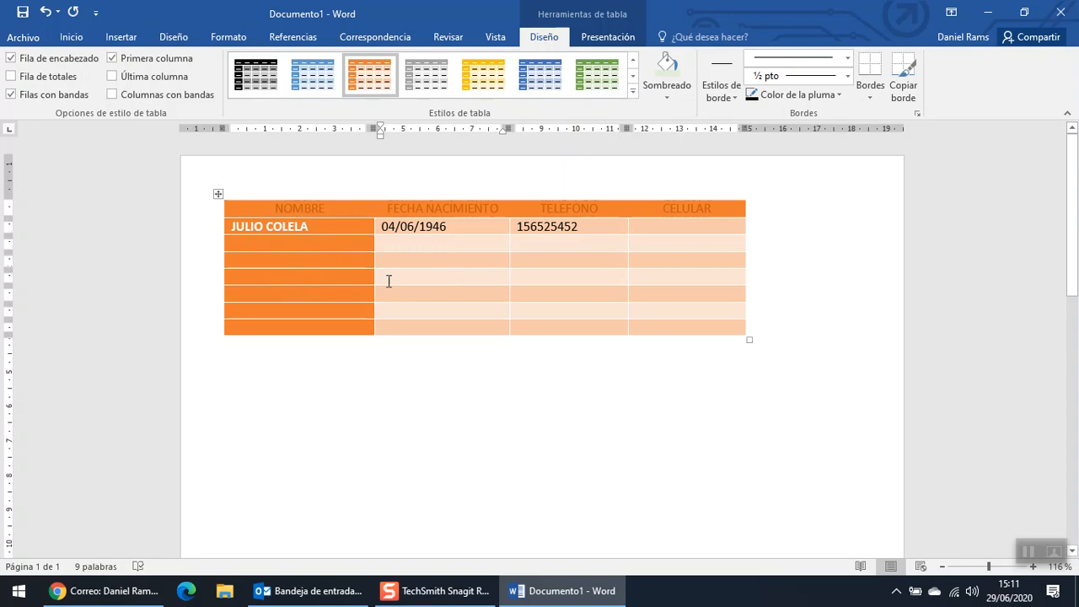
pyautogui.click(218, 195)
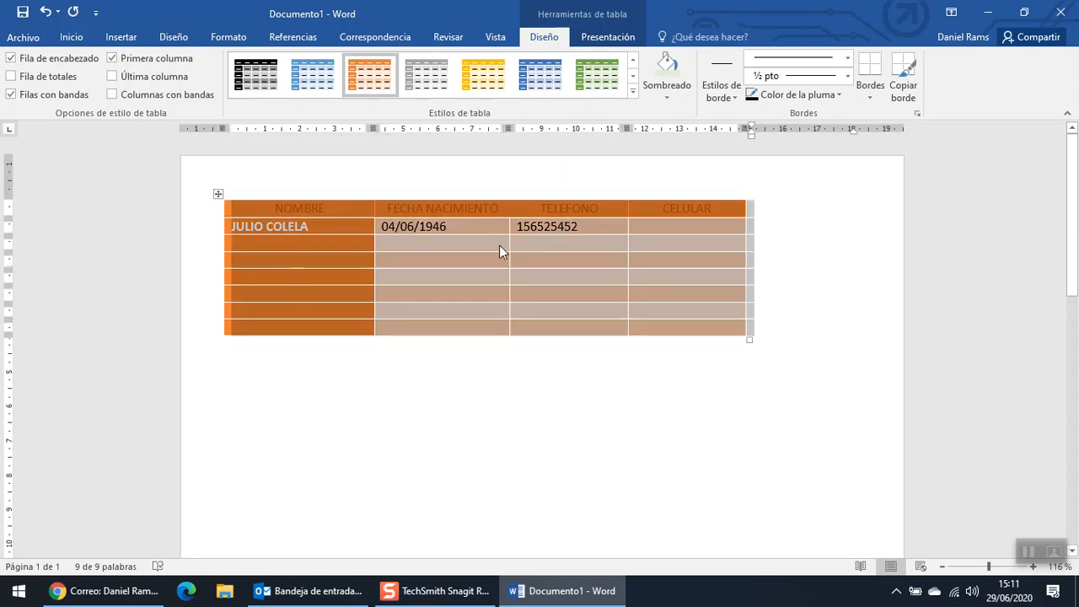
pyautogui.click(633, 92)
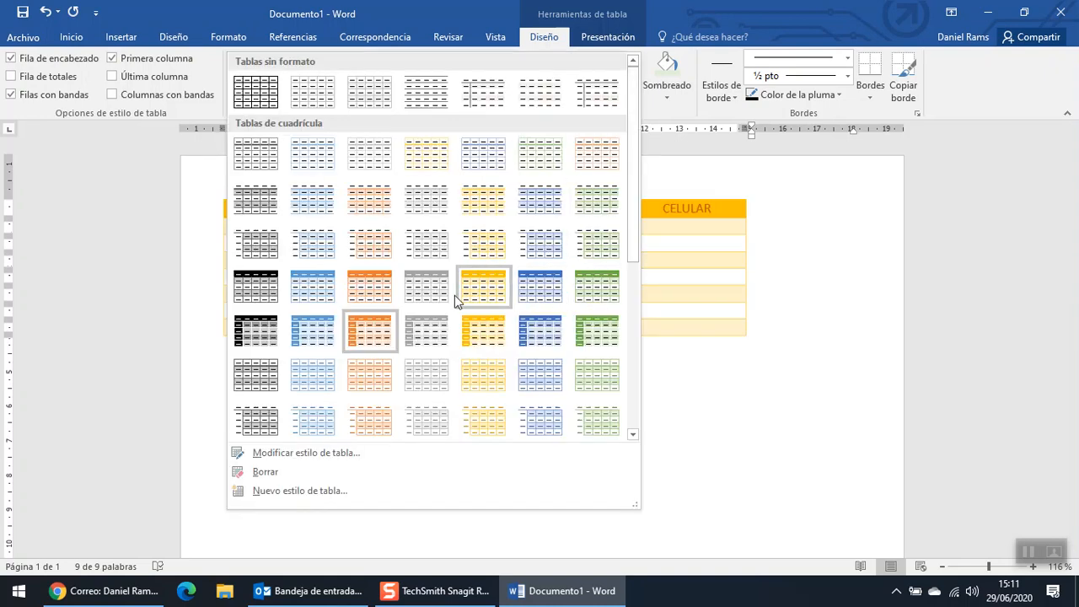
pyautogui.click(310, 299)
pyautogui.click(436, 402)
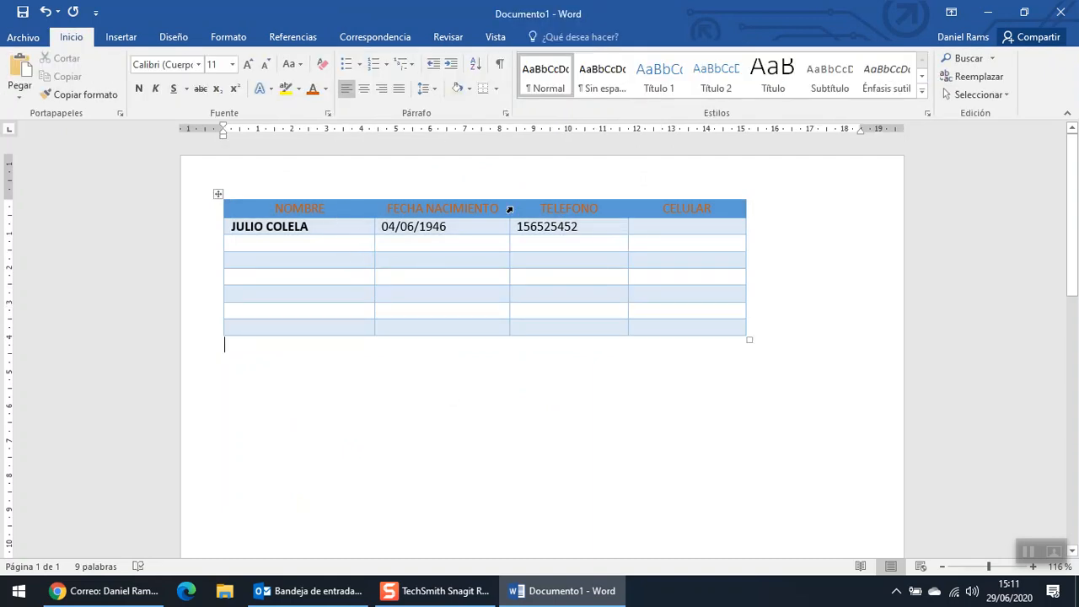
# - Apply the light-blue grid style, then reselect the table and reopen the styles gallery
pyautogui.click(219, 195)
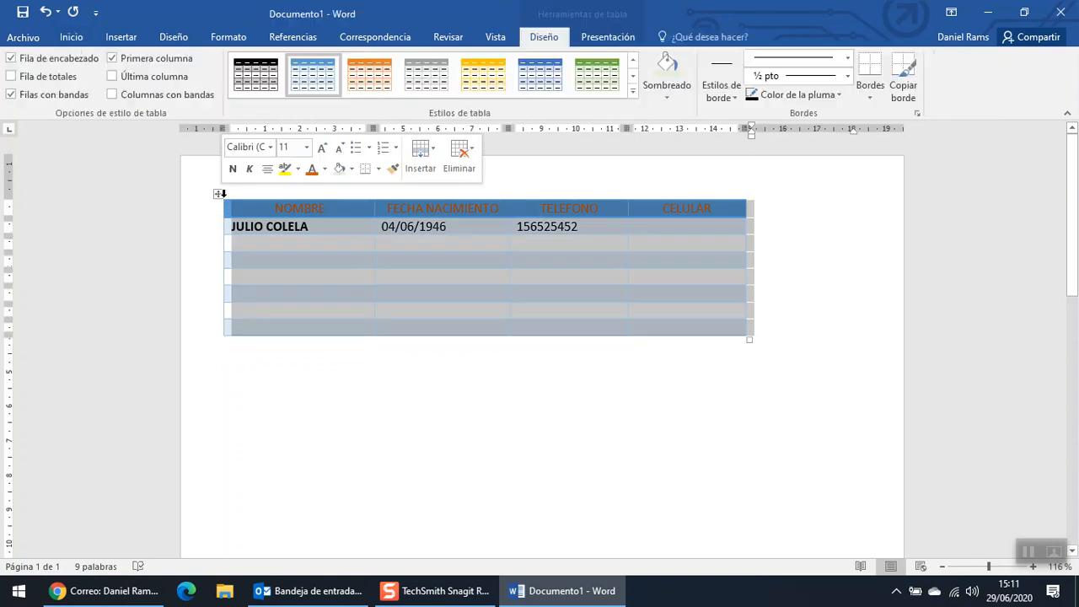
pyautogui.click(633, 92)
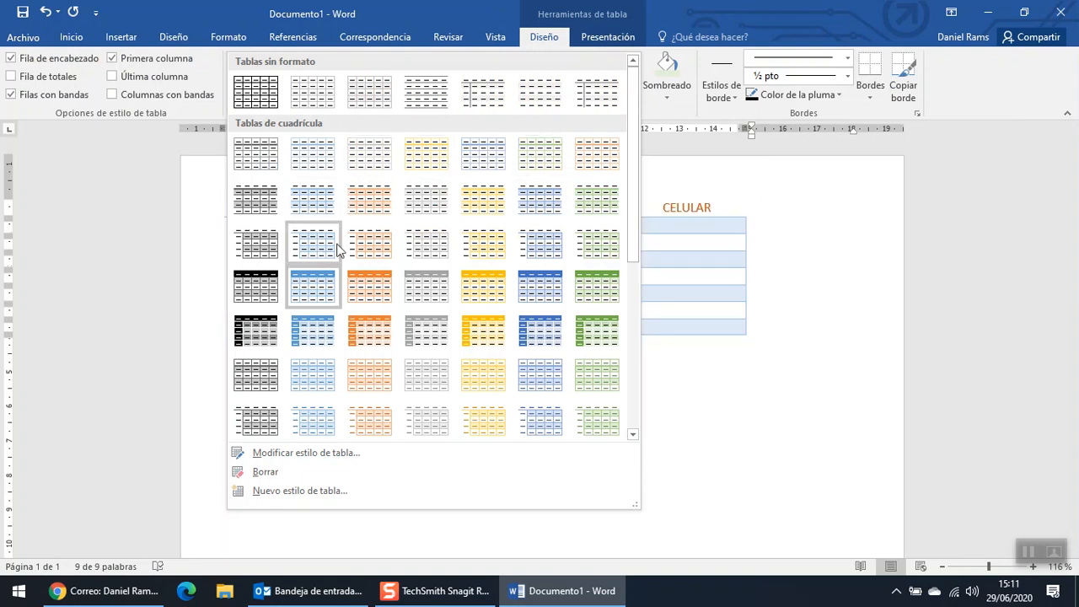
pyautogui.click(308, 416)
pyautogui.click(590, 239)
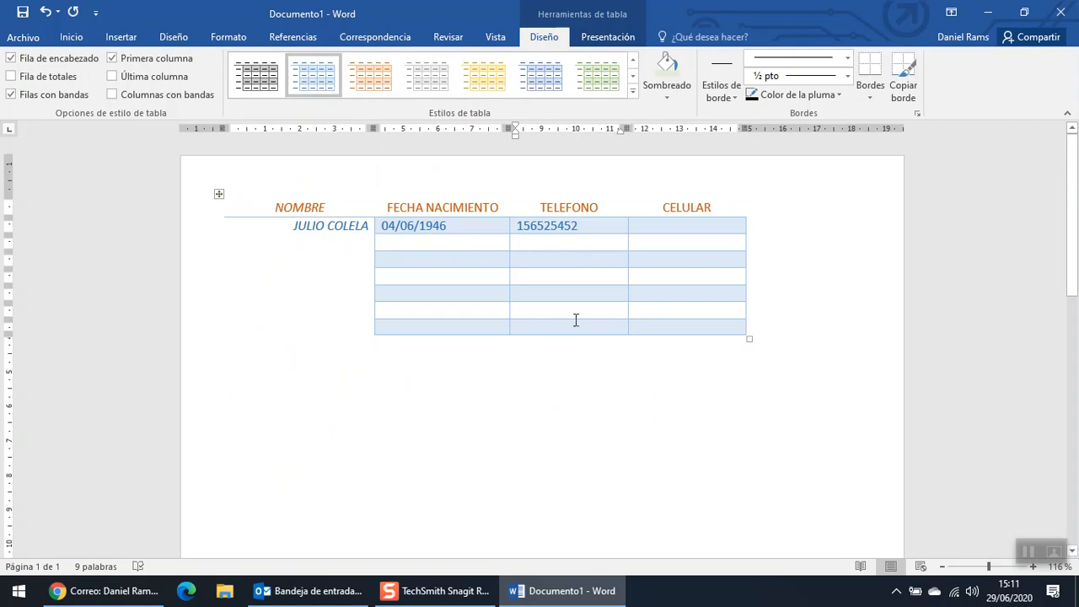
pyautogui.click(219, 193)
pyautogui.click(633, 90)
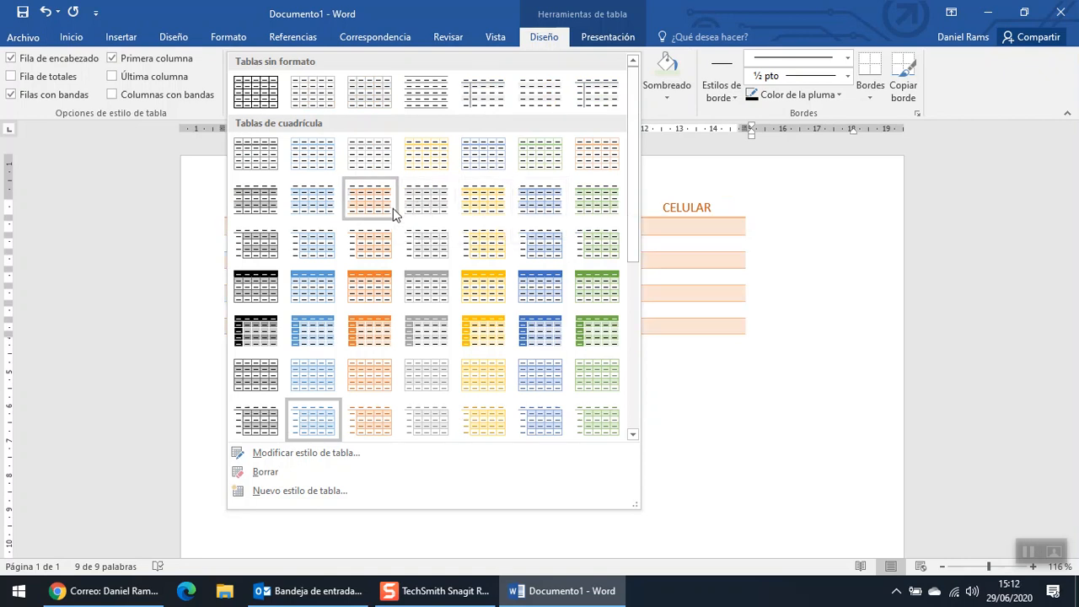
# - Restore the plain Tabla con cuadrícula style and shade the header row orange
pyautogui.click(256, 101)
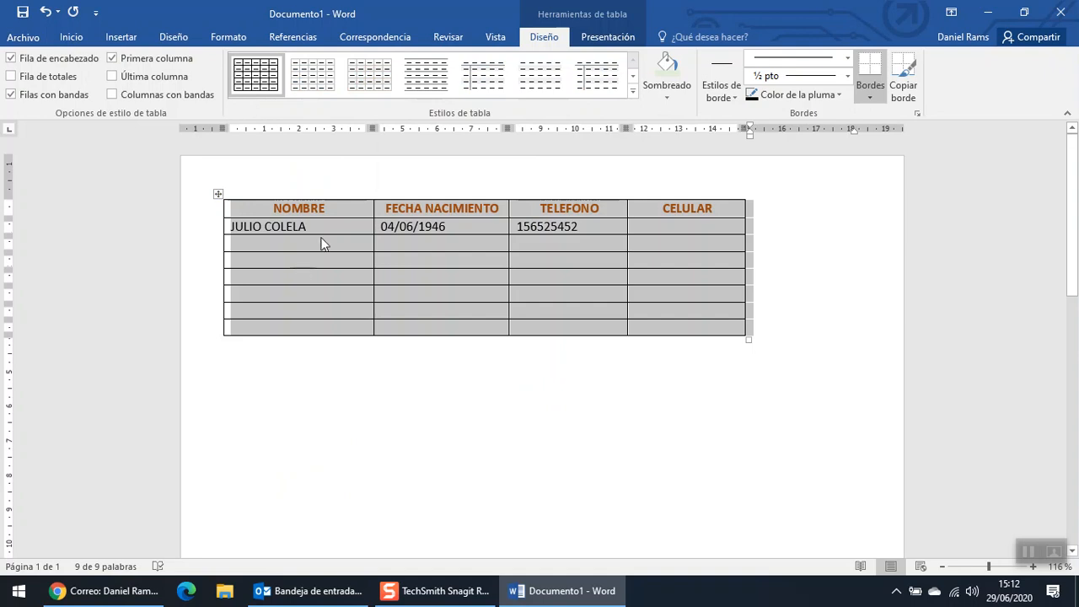
pyautogui.click(321, 243)
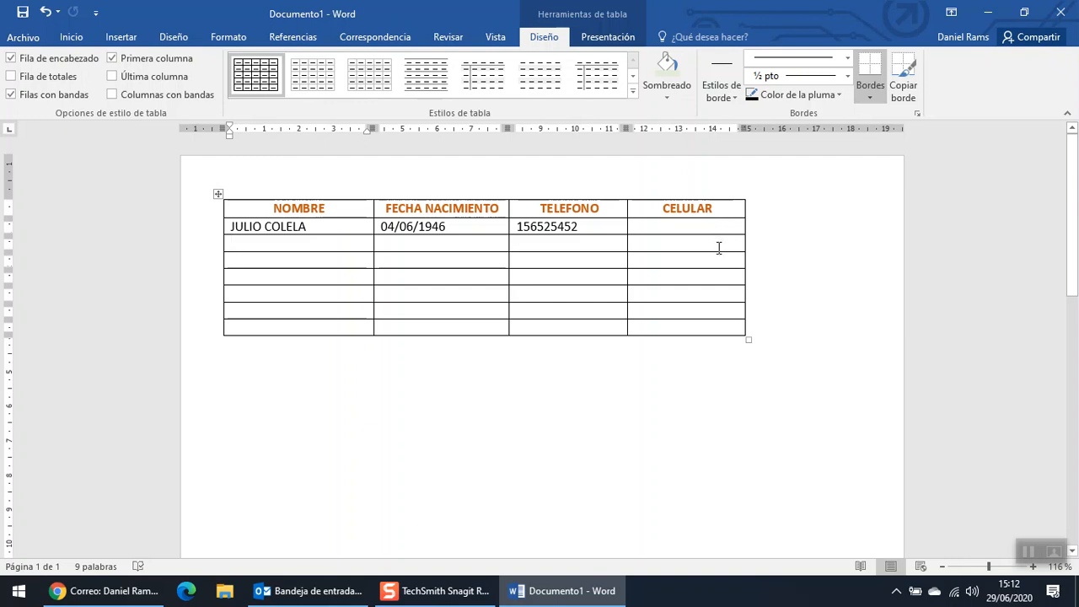
pyautogui.moveTo(725, 210); pyautogui.dragTo(255, 194)
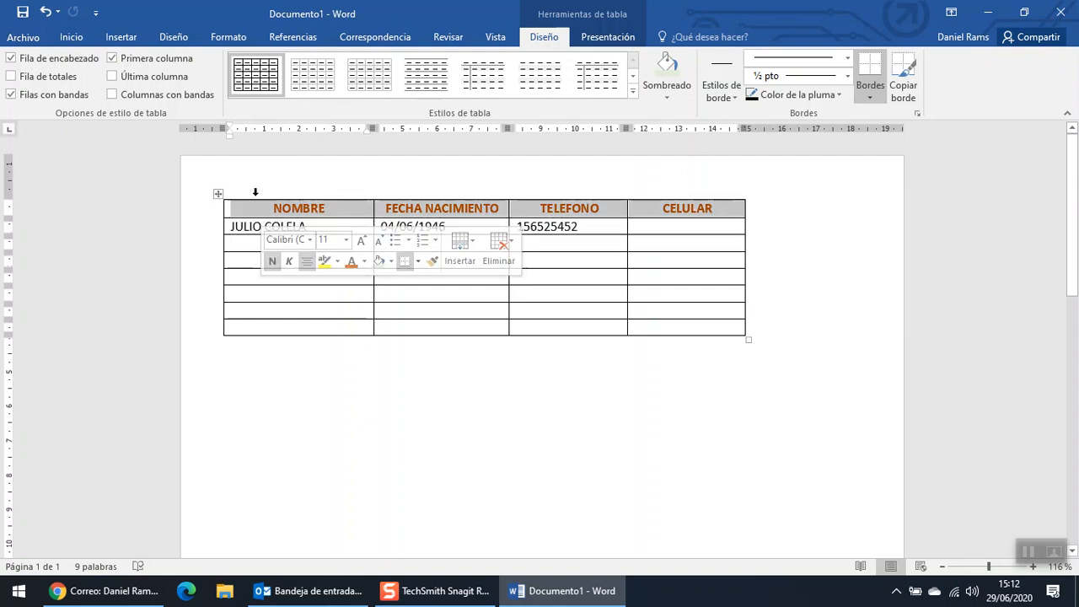
pyautogui.click(77, 38)
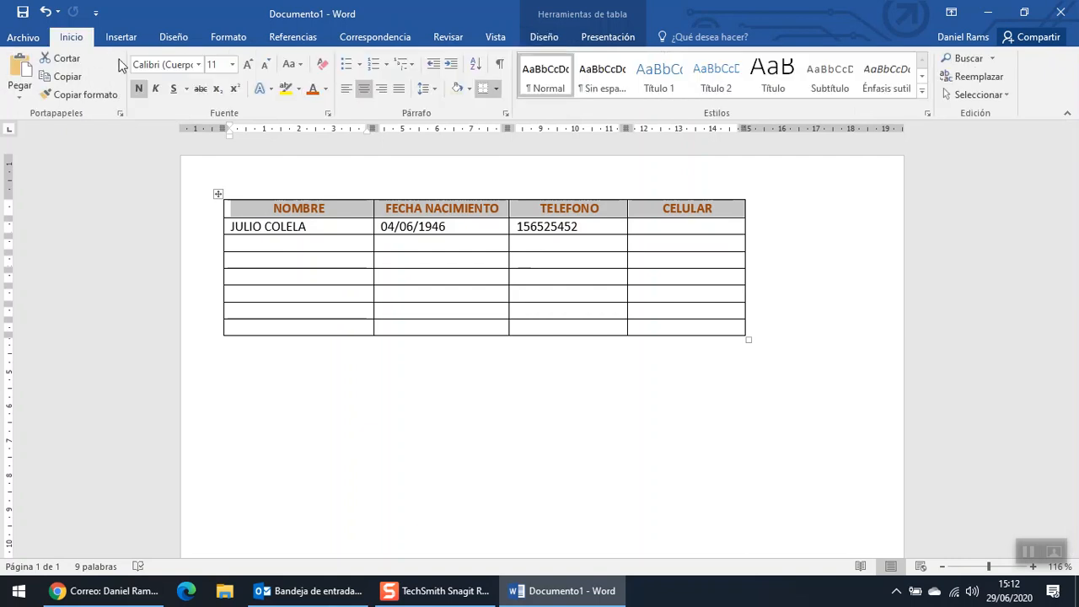
pyautogui.click(471, 88)
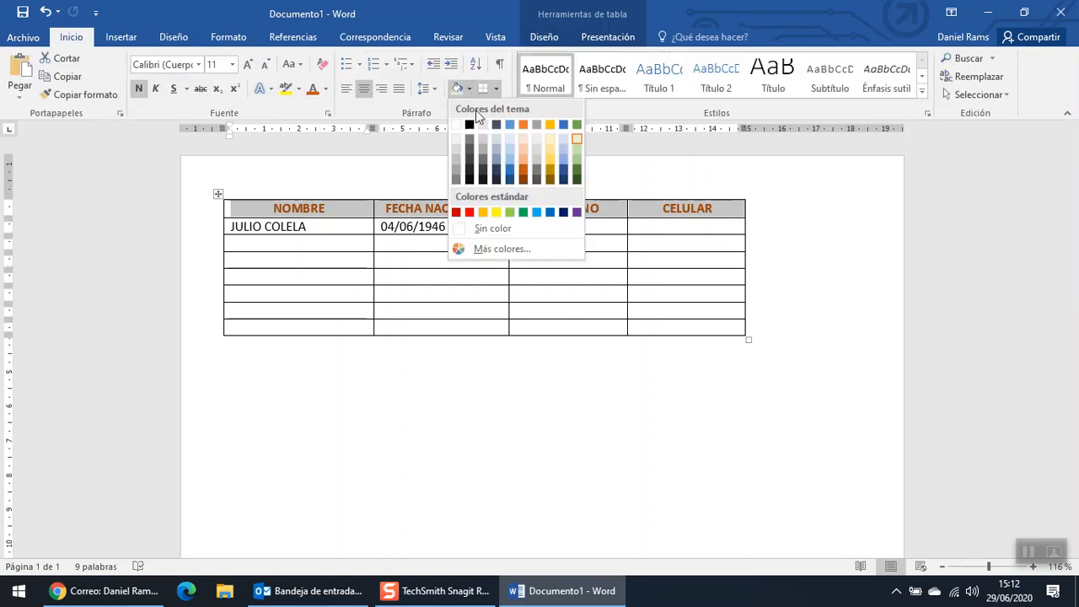
pyautogui.click(517, 157)
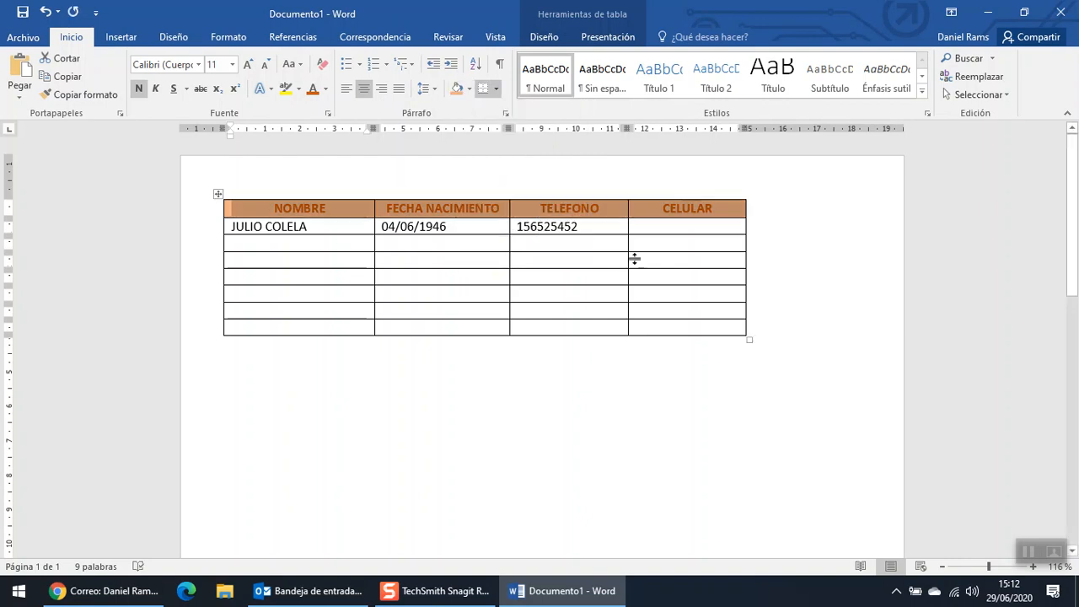
pyautogui.click(615, 359)
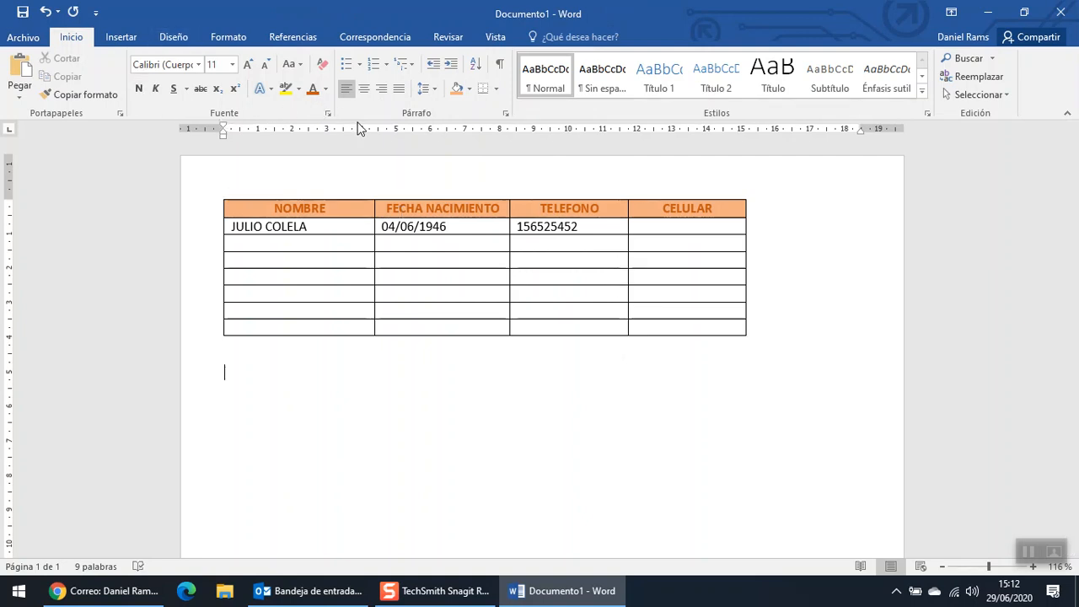
# - Use Insertar tabla to add an empty 4-column, 20-row table below the contact table
pyautogui.click(121, 40)
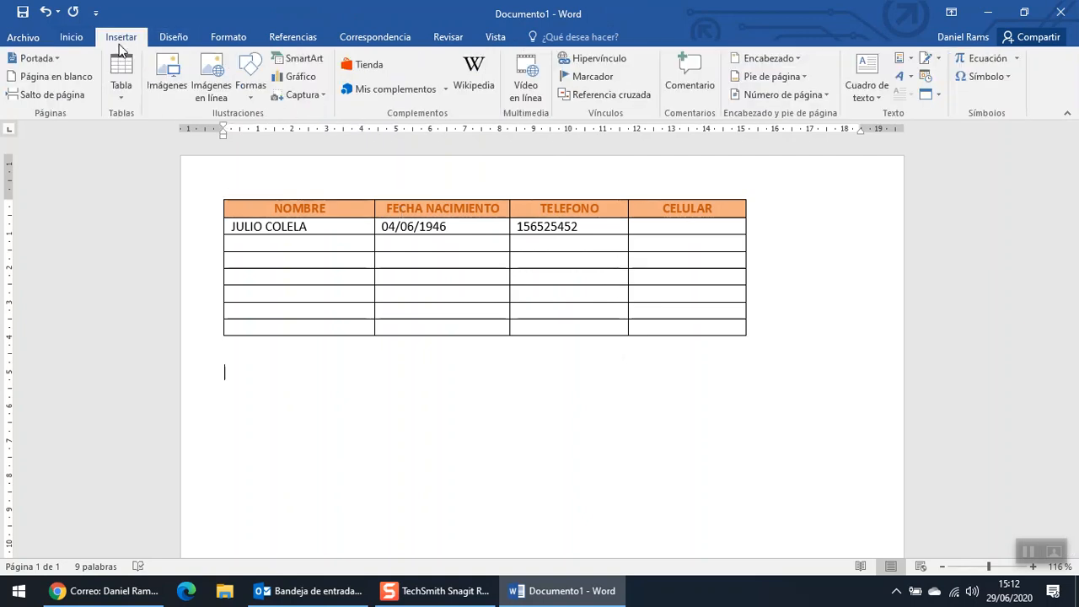
pyautogui.click(122, 97)
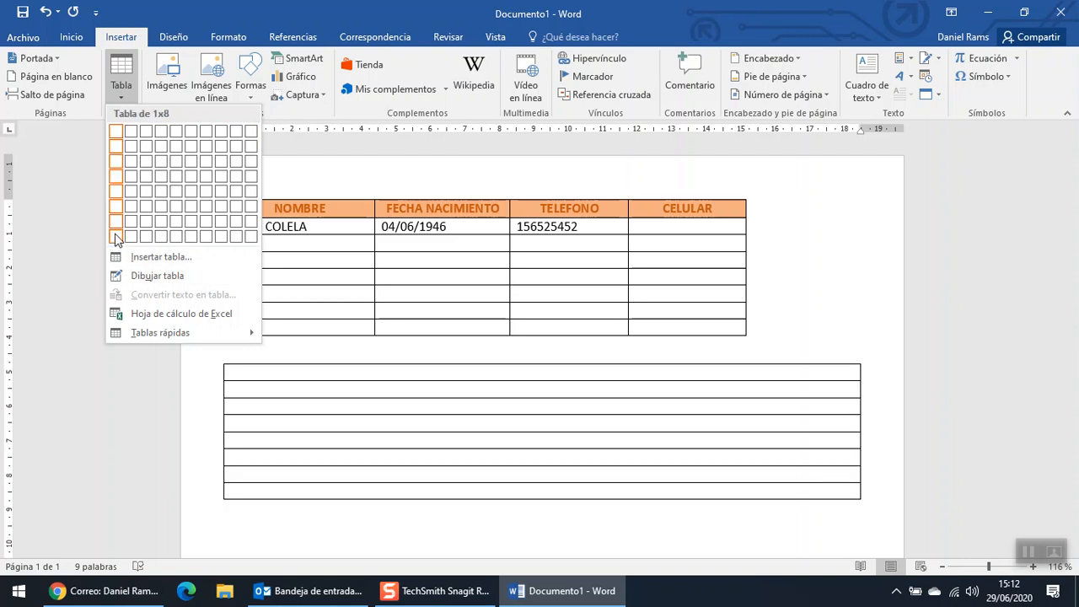
pyautogui.click(184, 258)
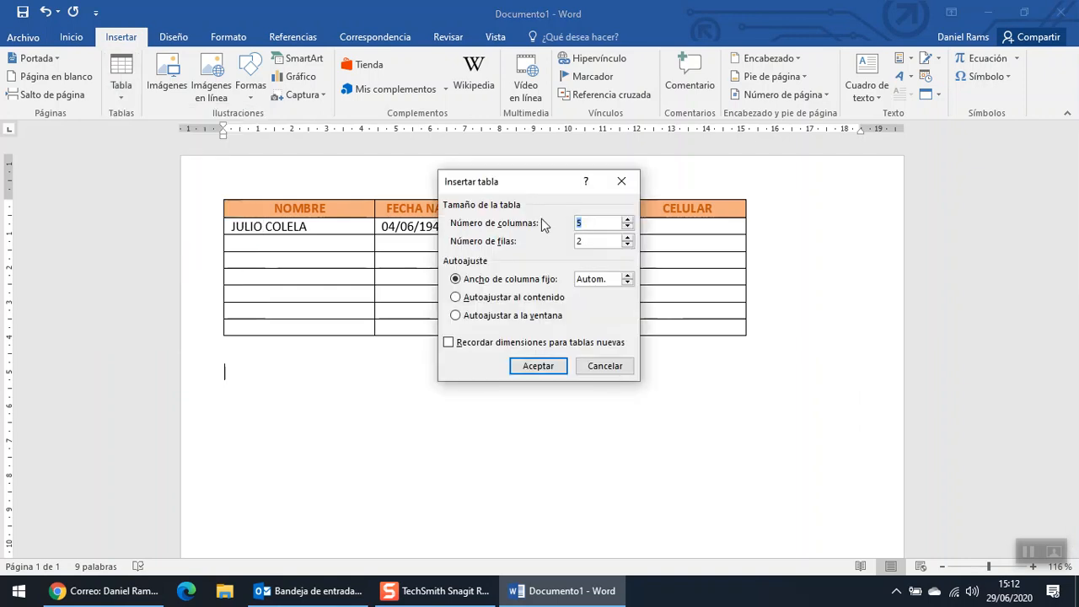
pyautogui.click(589, 241)
pyautogui.write('0')
pyautogui.hotkey('shift', 'Tab')
pyautogui.write('4')
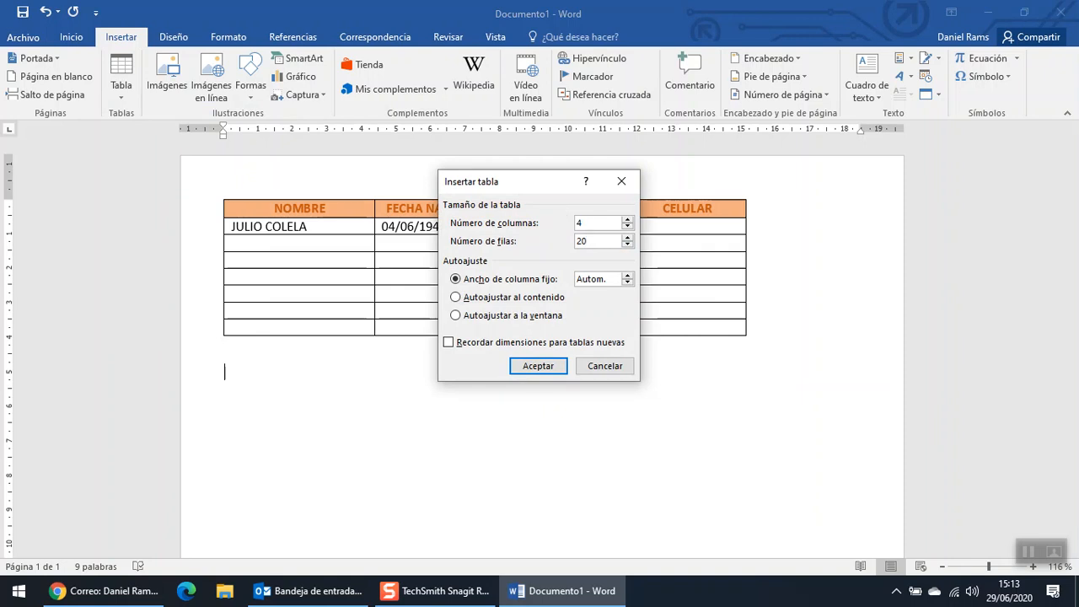
pyautogui.click(550, 371)
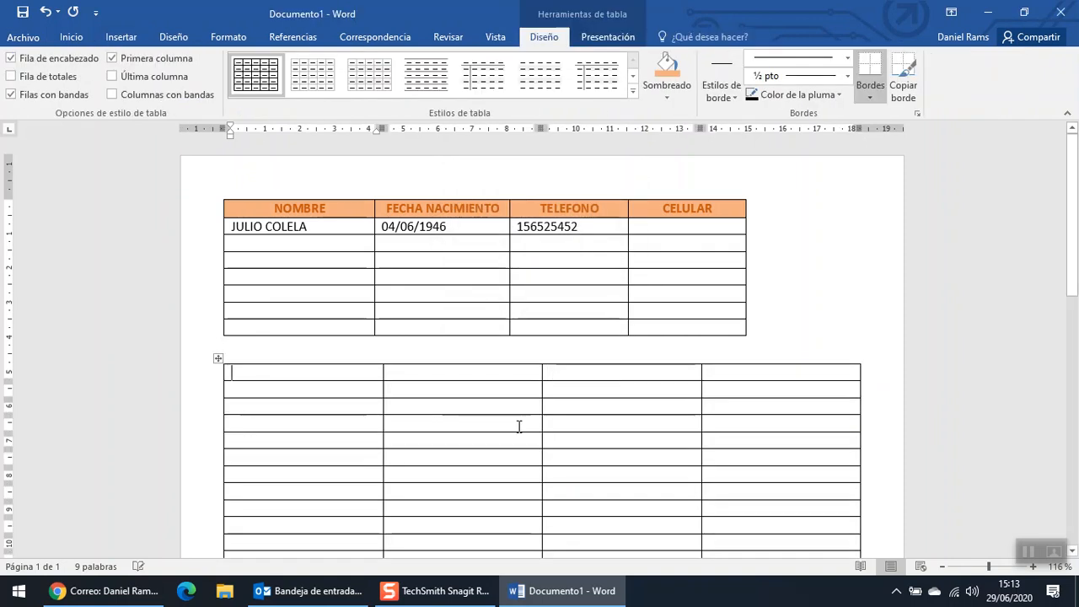
pyautogui.scroll(-5, 519, 427)
pyautogui.scroll(2, 323, 415)
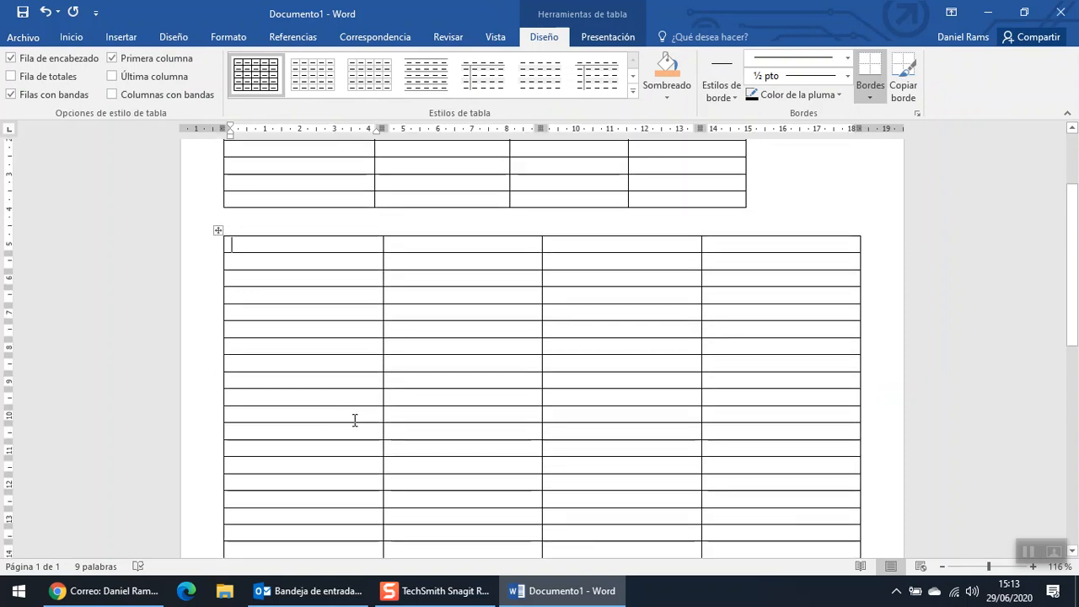
pyautogui.scroll(2, 381, 423)
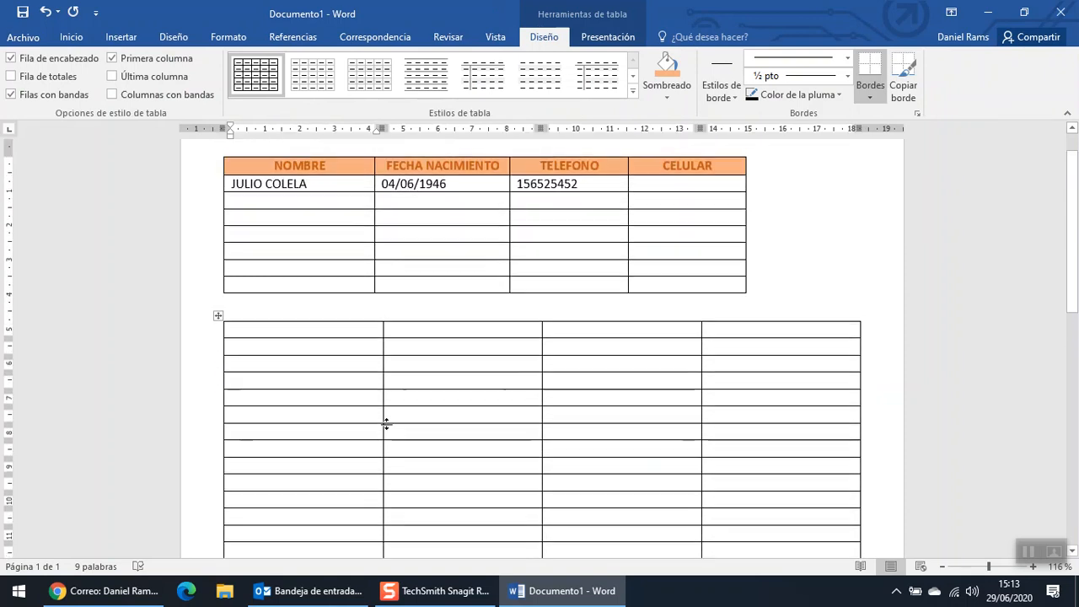
pyautogui.scroll(1, 400, 410)
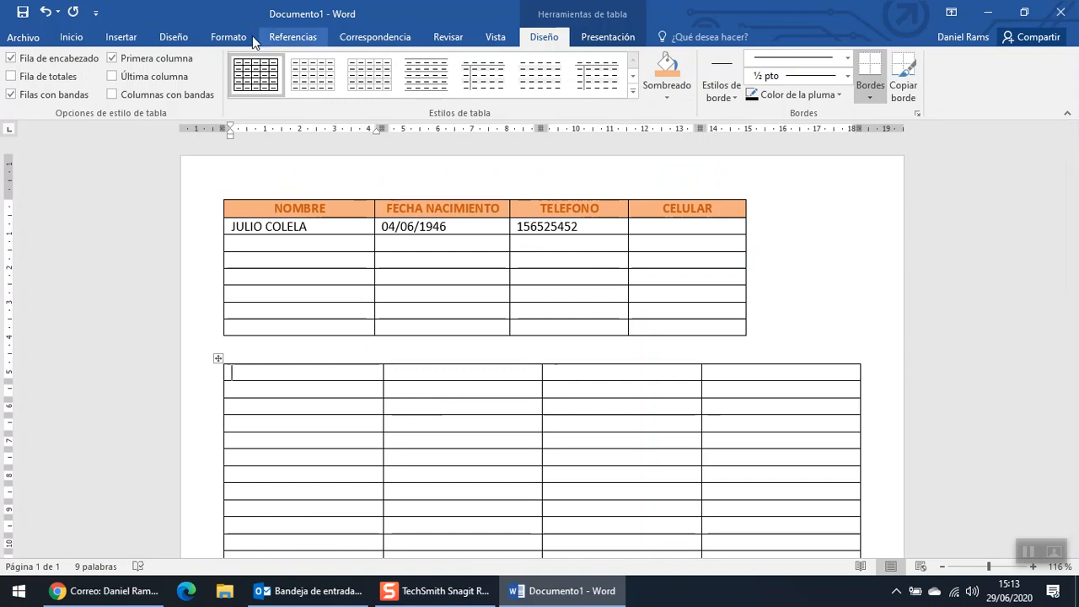
pyautogui.click(125, 37)
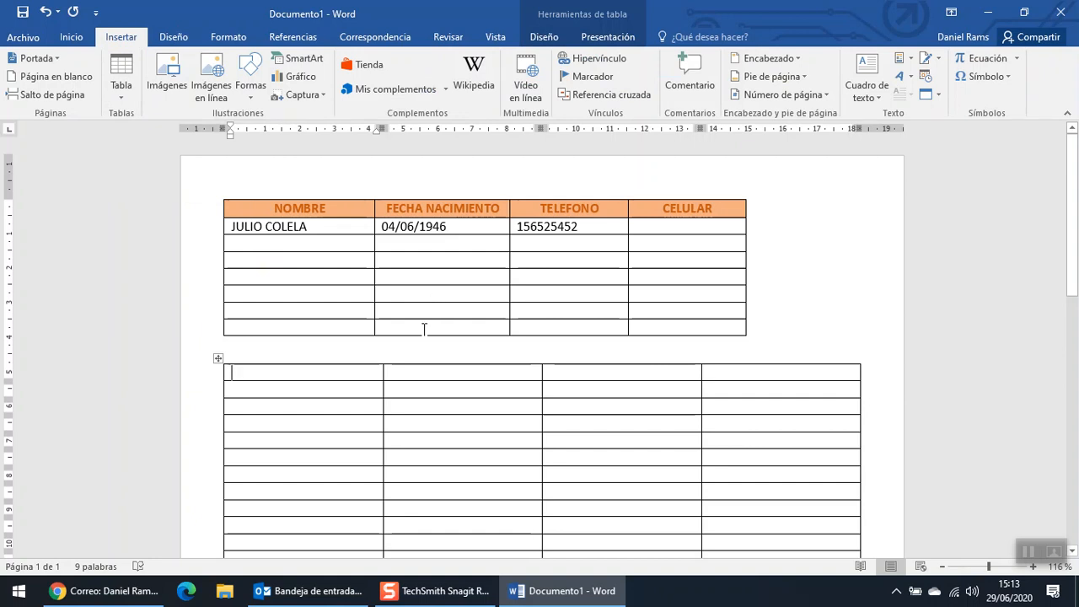
pyautogui.moveTo(459, 600)
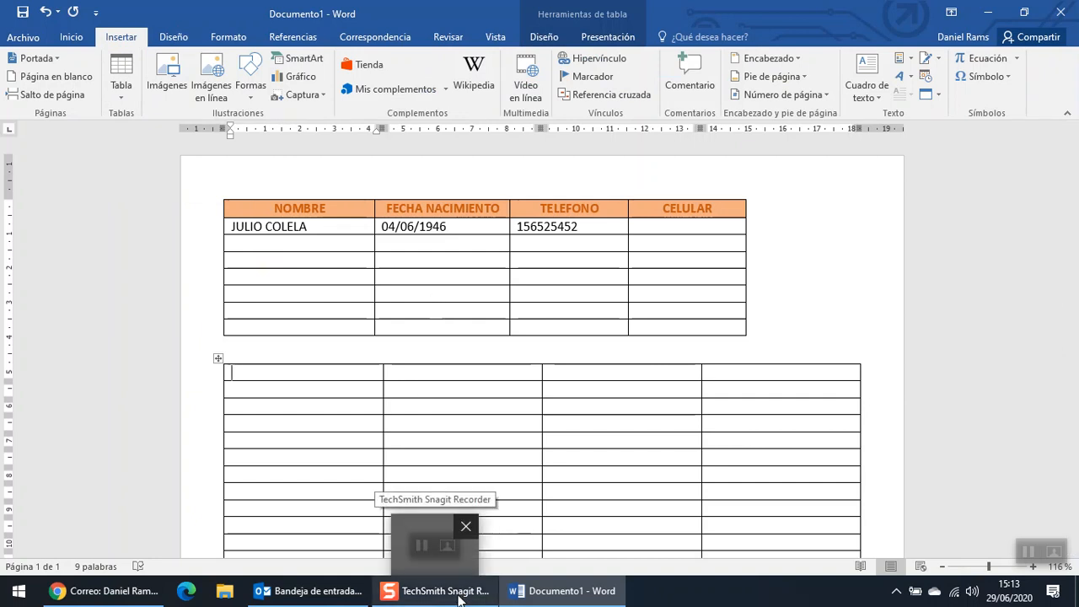